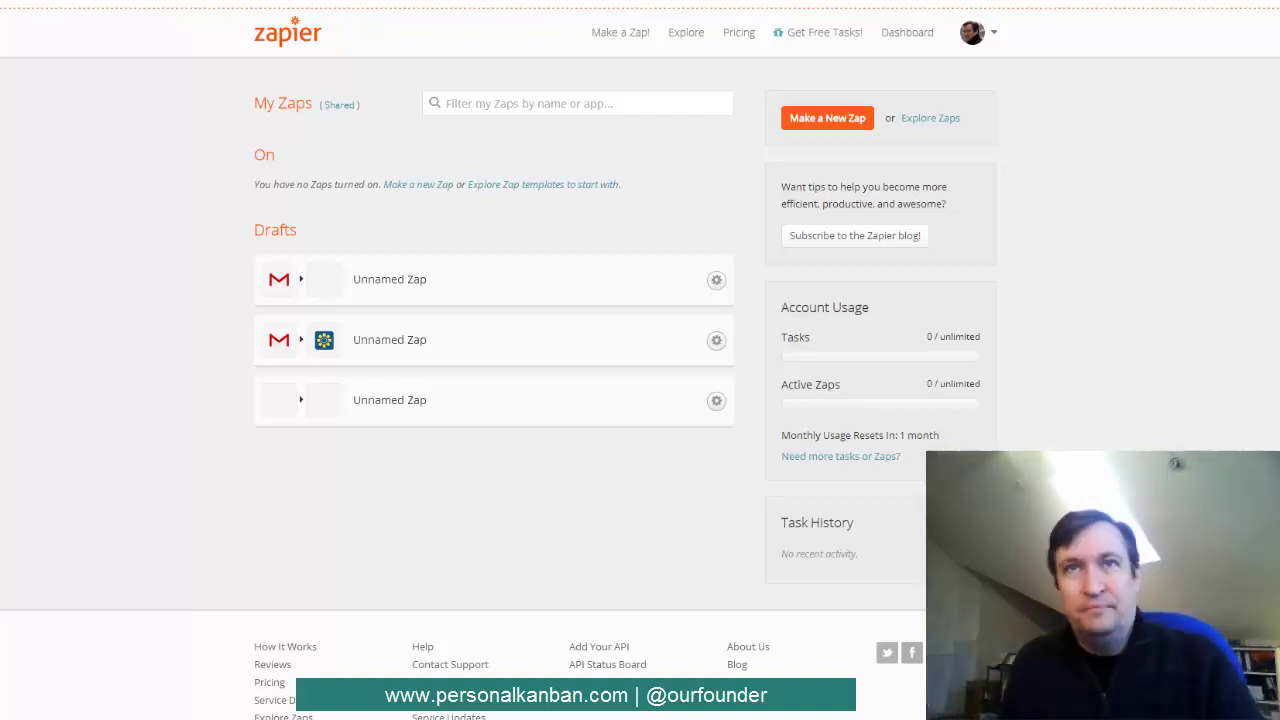
# - Start a new zap with Gmail as the trigger service
pyautogui.click(830, 118)
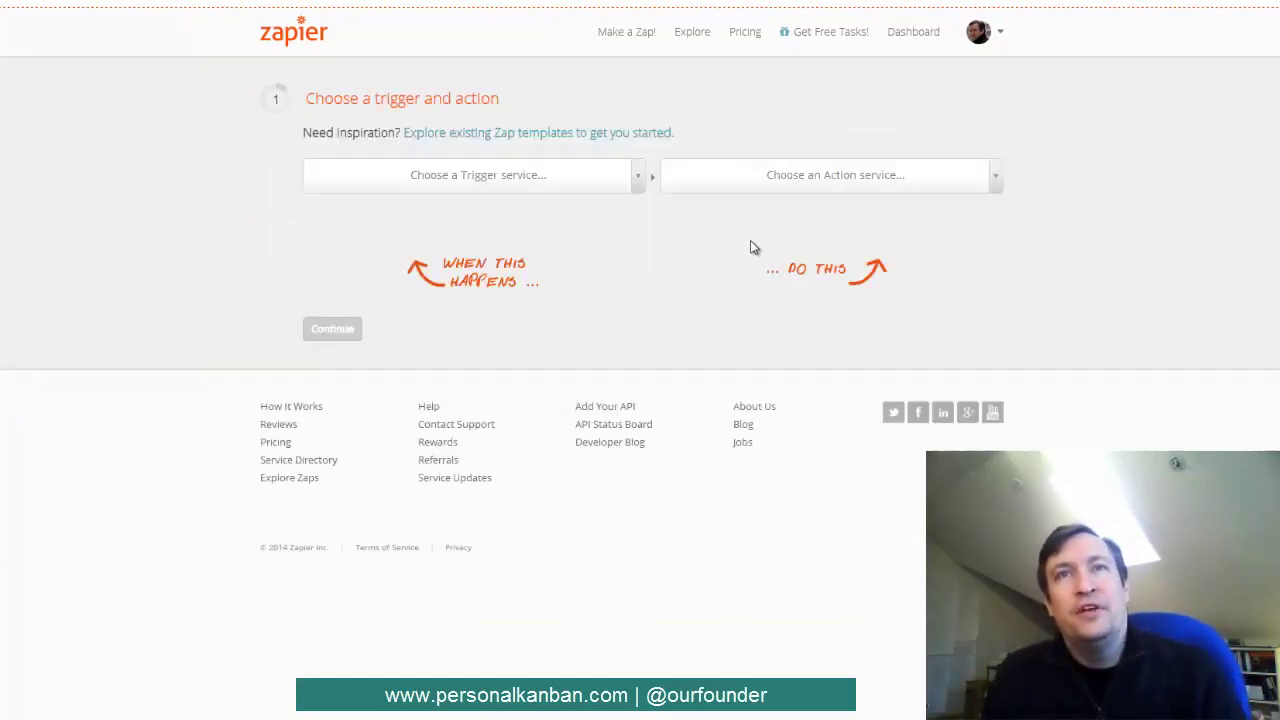
pyautogui.click(638, 180)
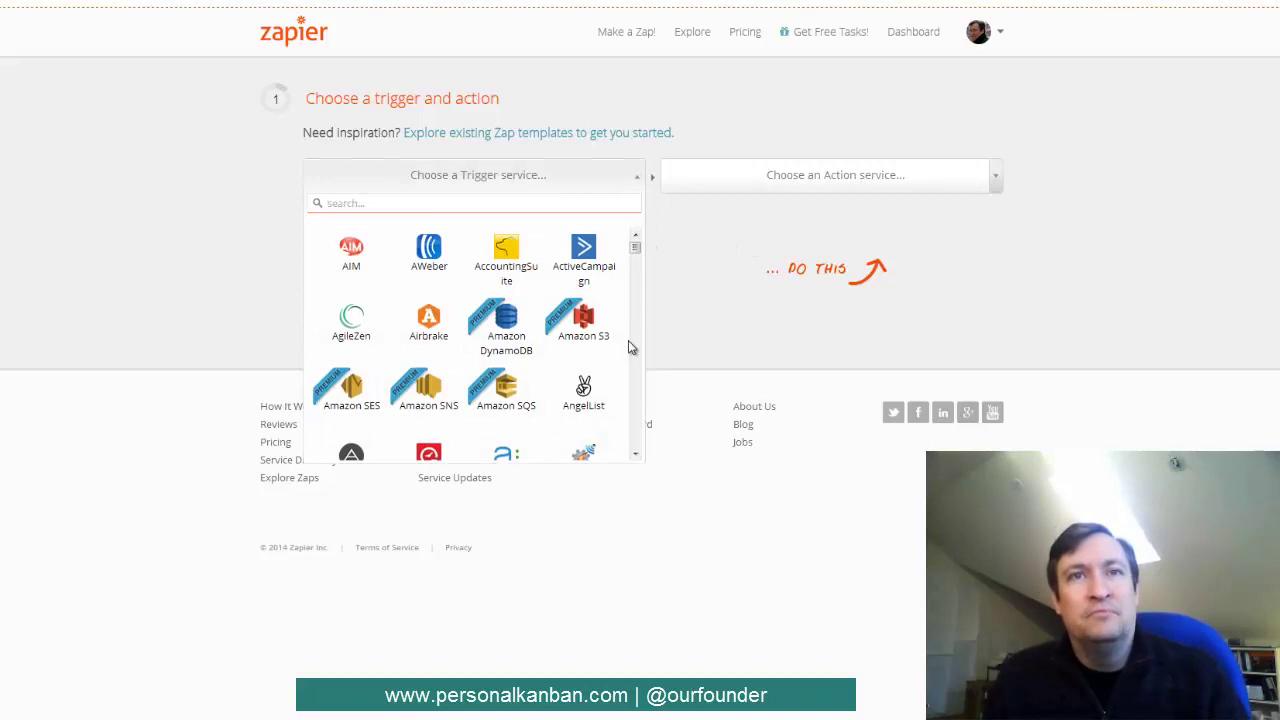
pyautogui.scroll(-3, 632, 351)
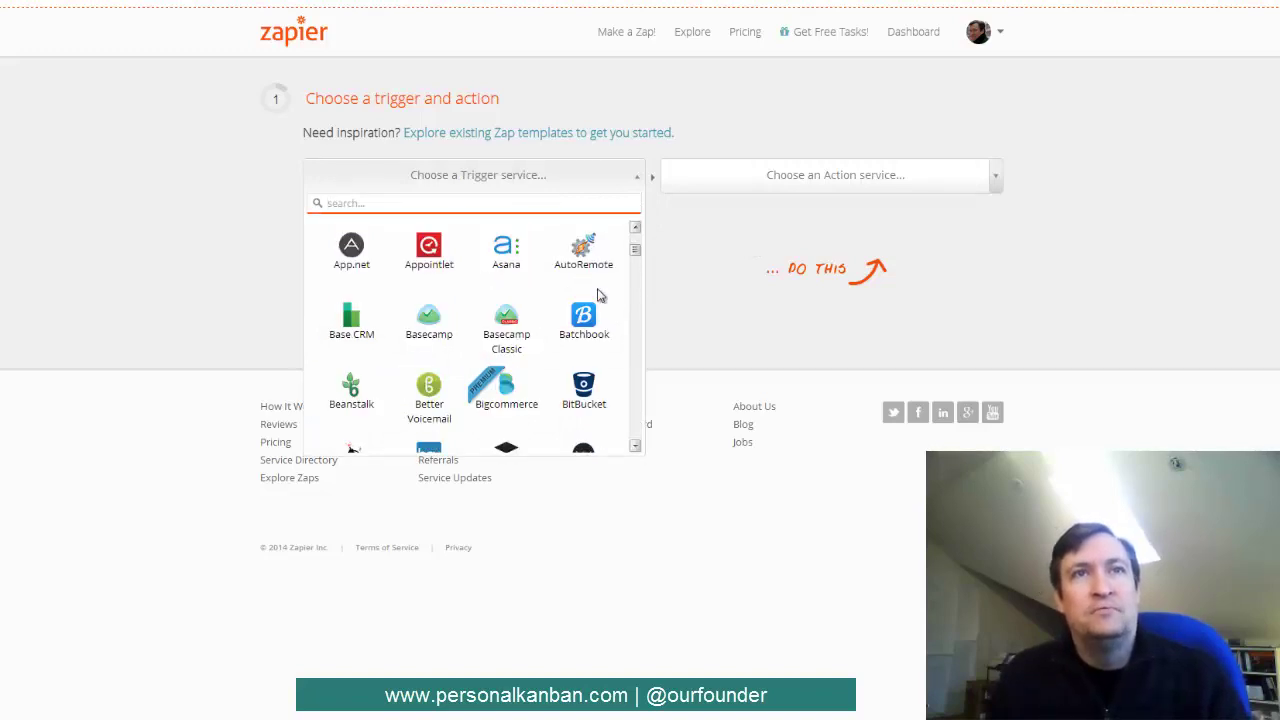
pyautogui.scroll(1, 590, 270)
pyautogui.write('gmi')
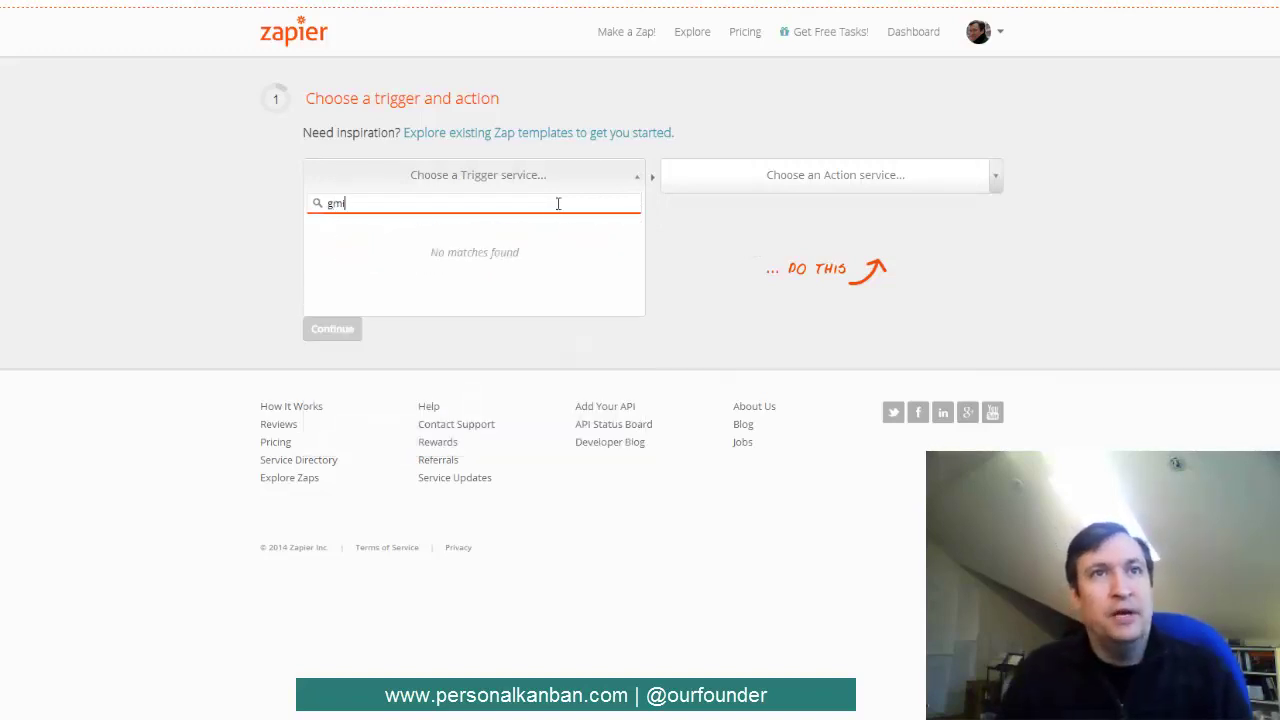
pyautogui.press('BackSpace')
pyautogui.press('BackSpace')
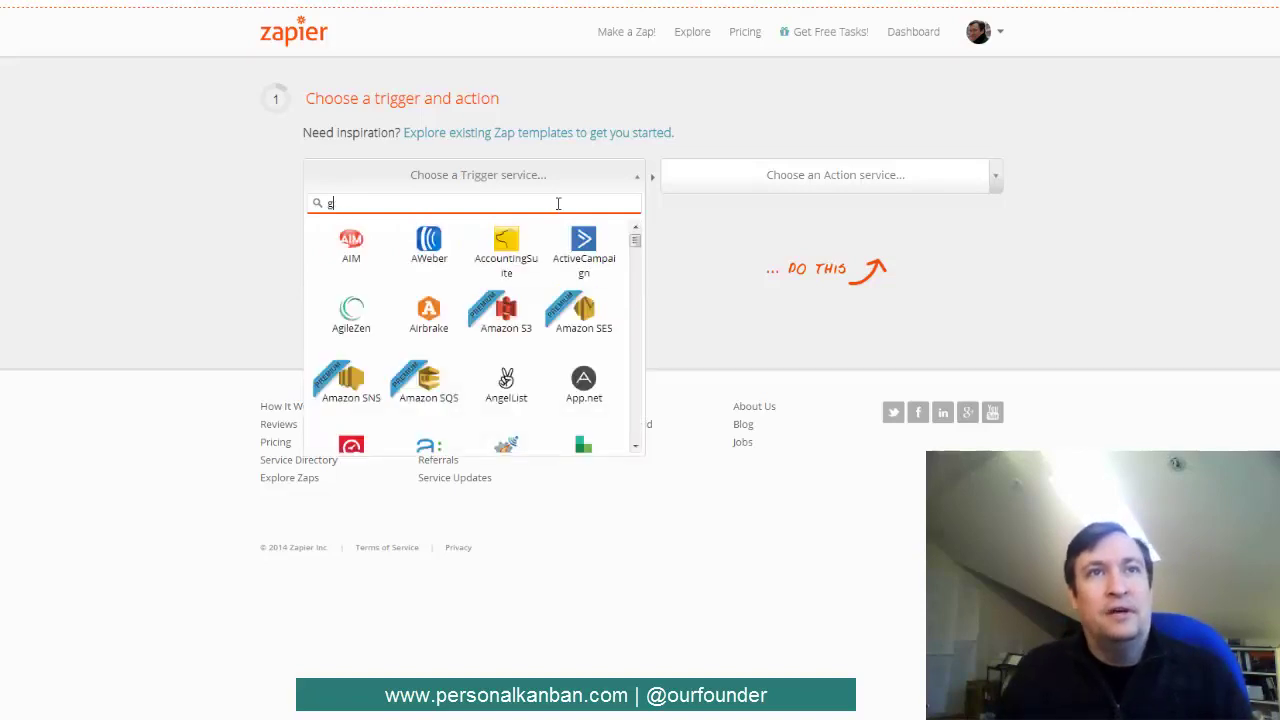
pyautogui.write('m')
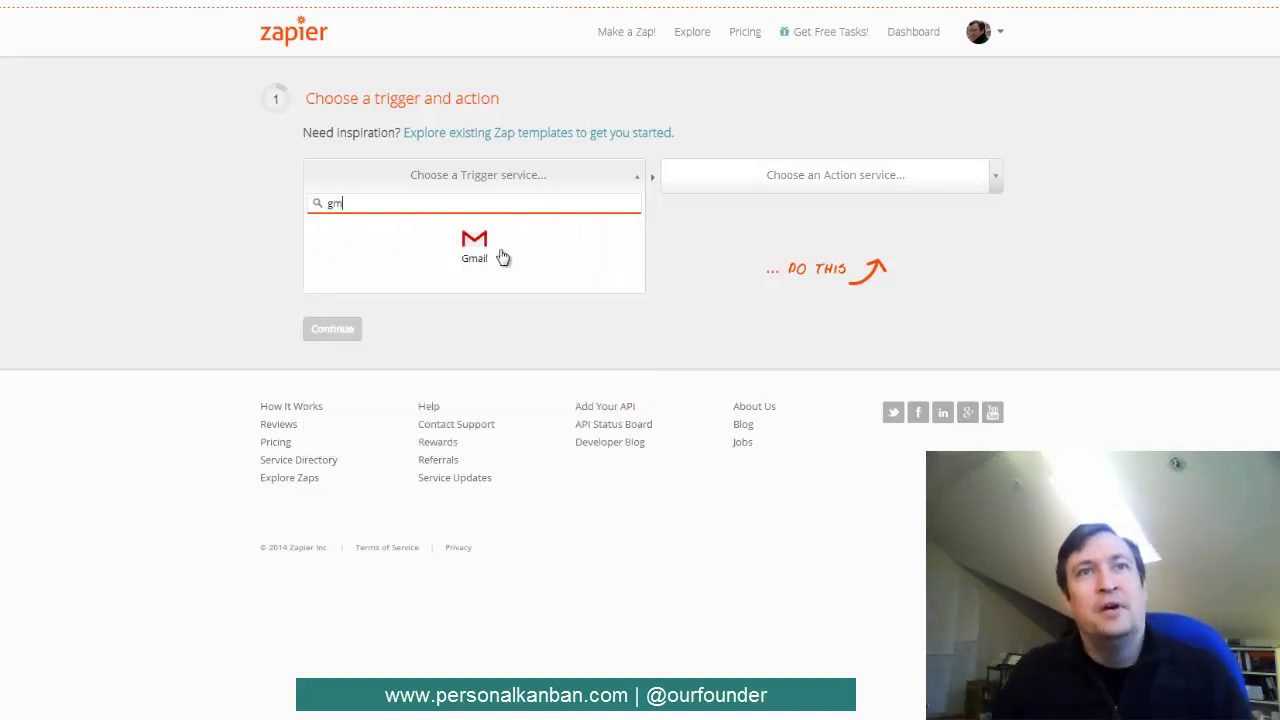
pyautogui.click(490, 258)
# - Choose LeanKit as the zap's action service
pyautogui.click(849, 176)
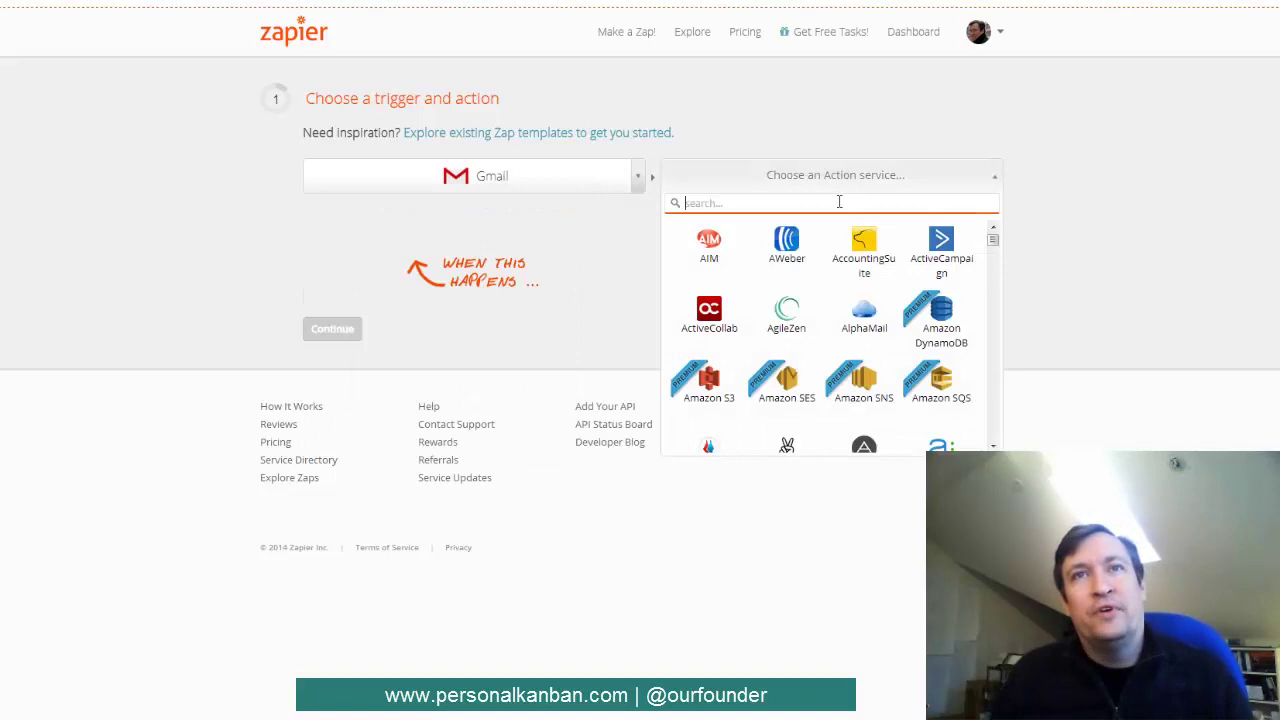
pyautogui.write('a')
pyautogui.press('Escape')
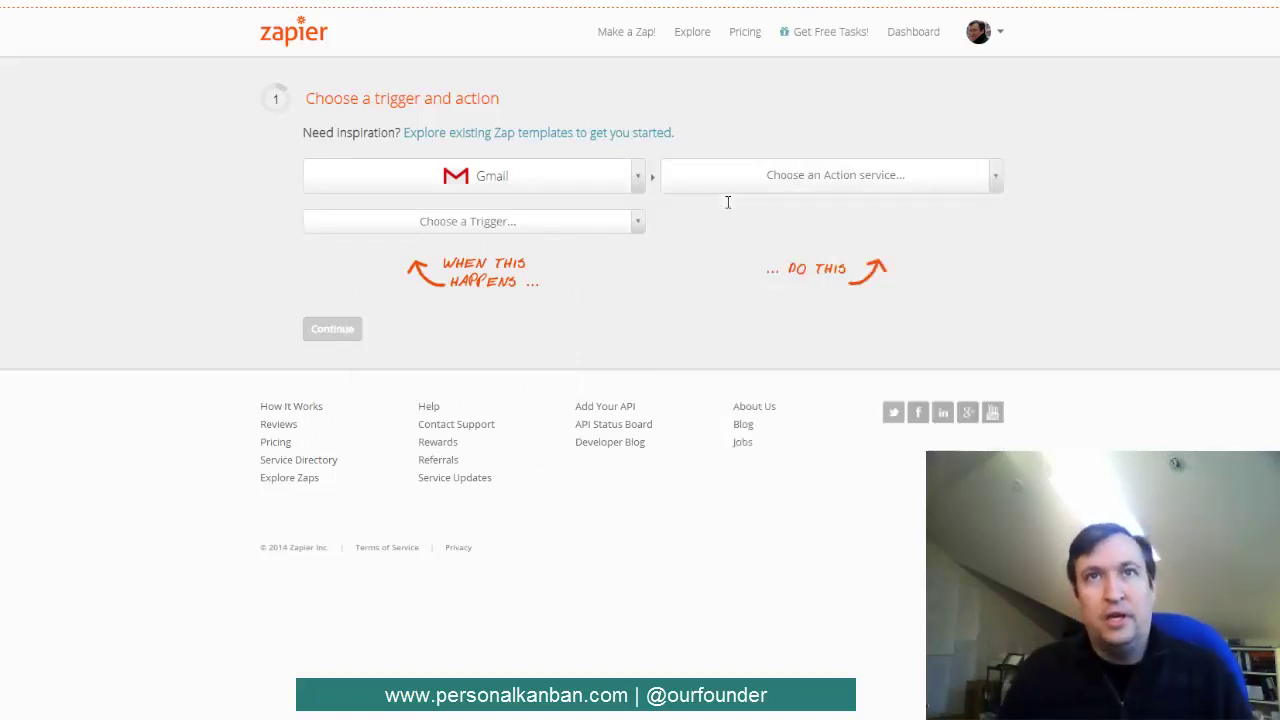
pyautogui.click(774, 183)
pyautogui.write('lean')
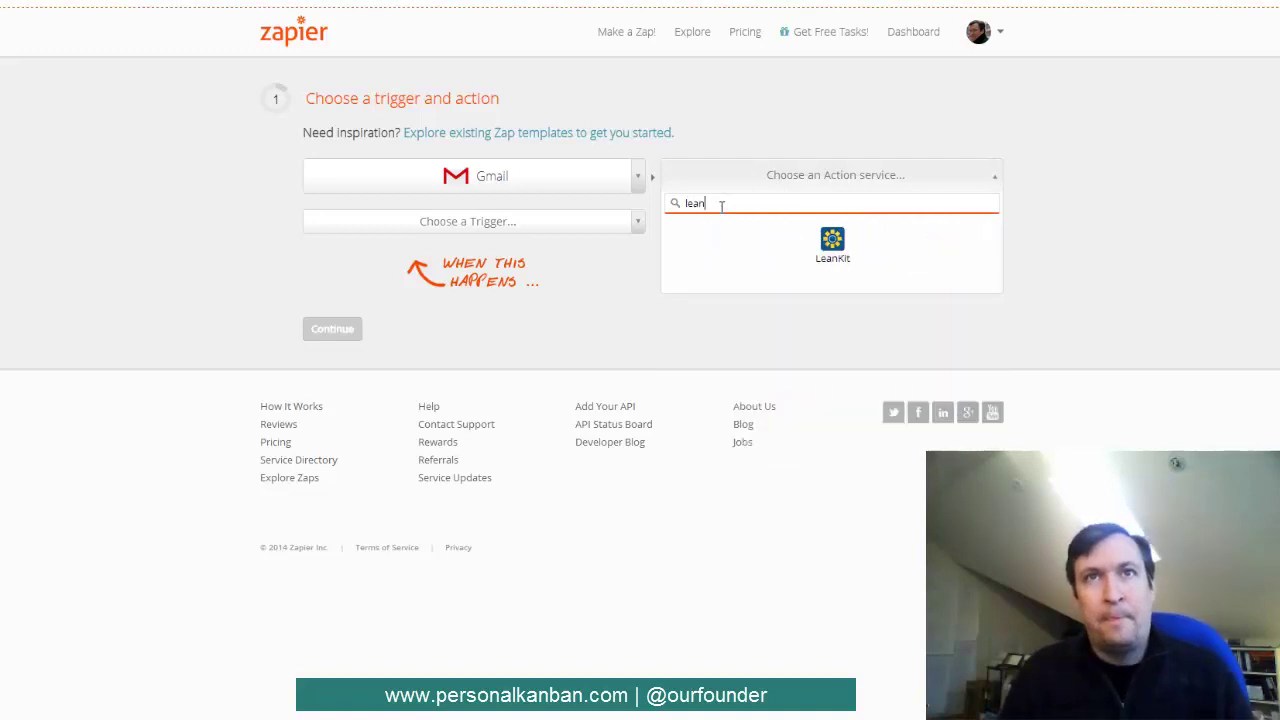
pyautogui.click(832, 241)
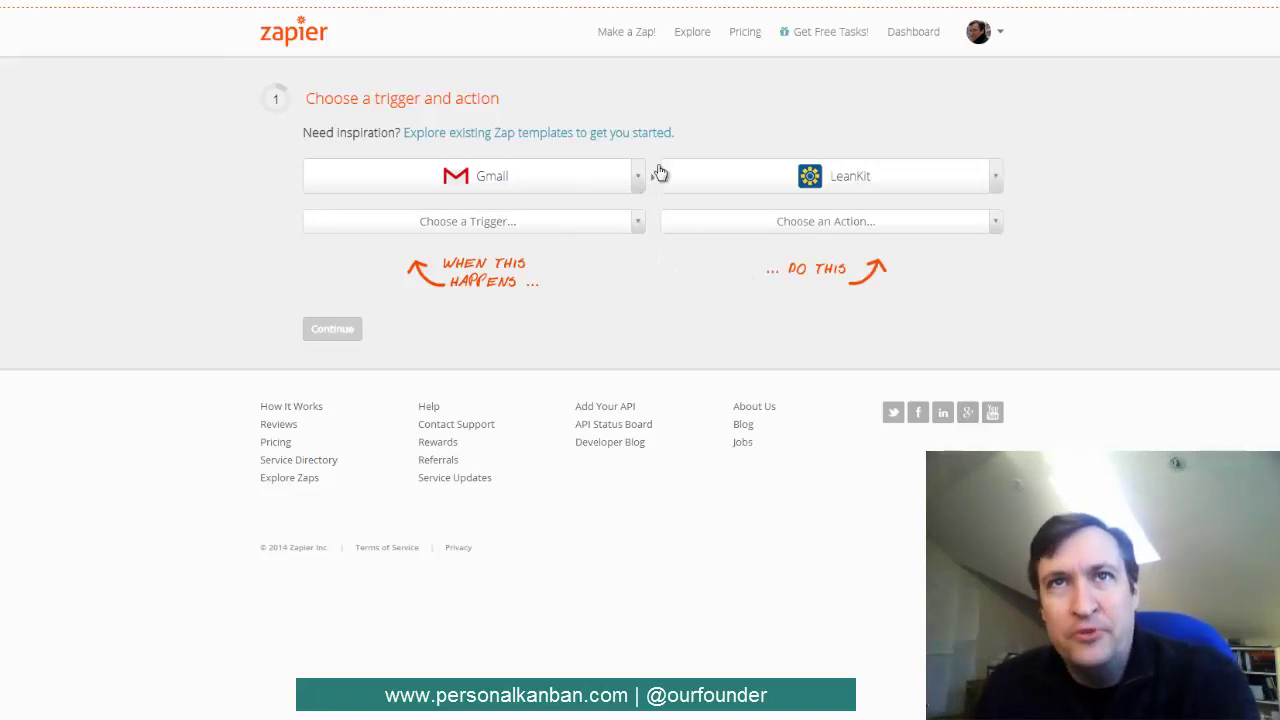
# - Set the trigger to Gmail New Thread and the action to LeanKit New - Add Card
pyautogui.click(636, 223)
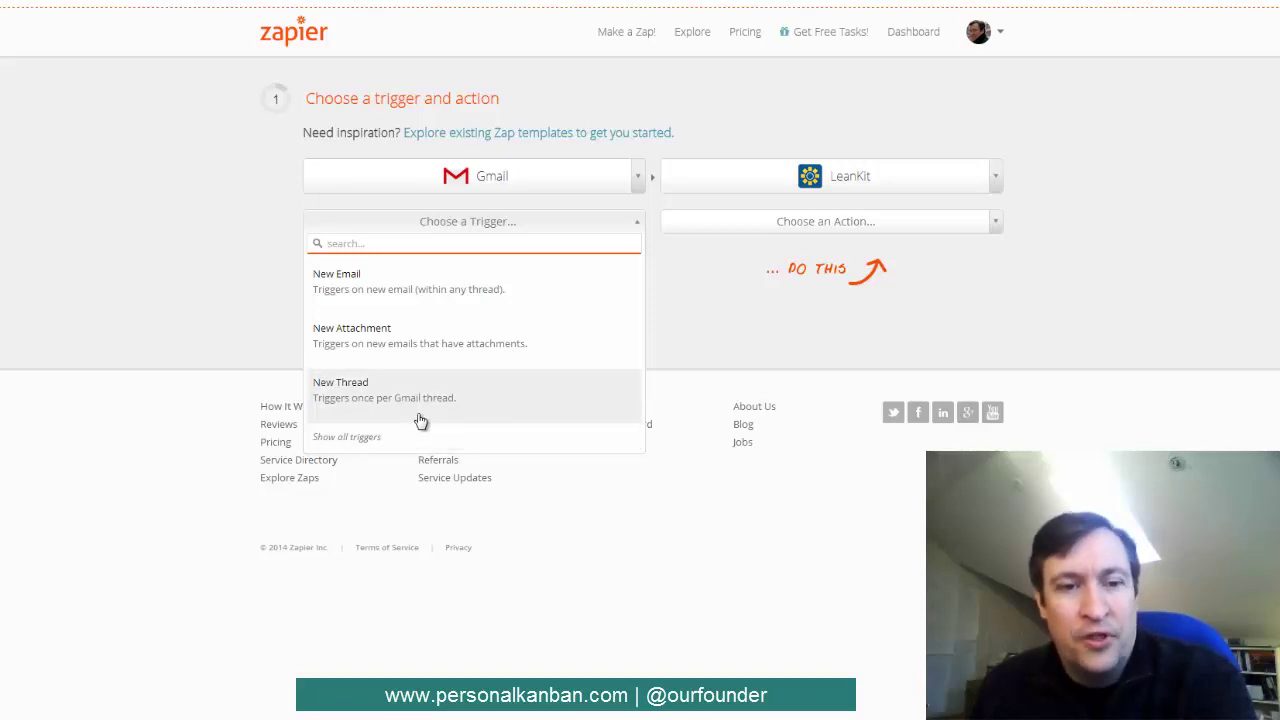
pyautogui.click(420, 410)
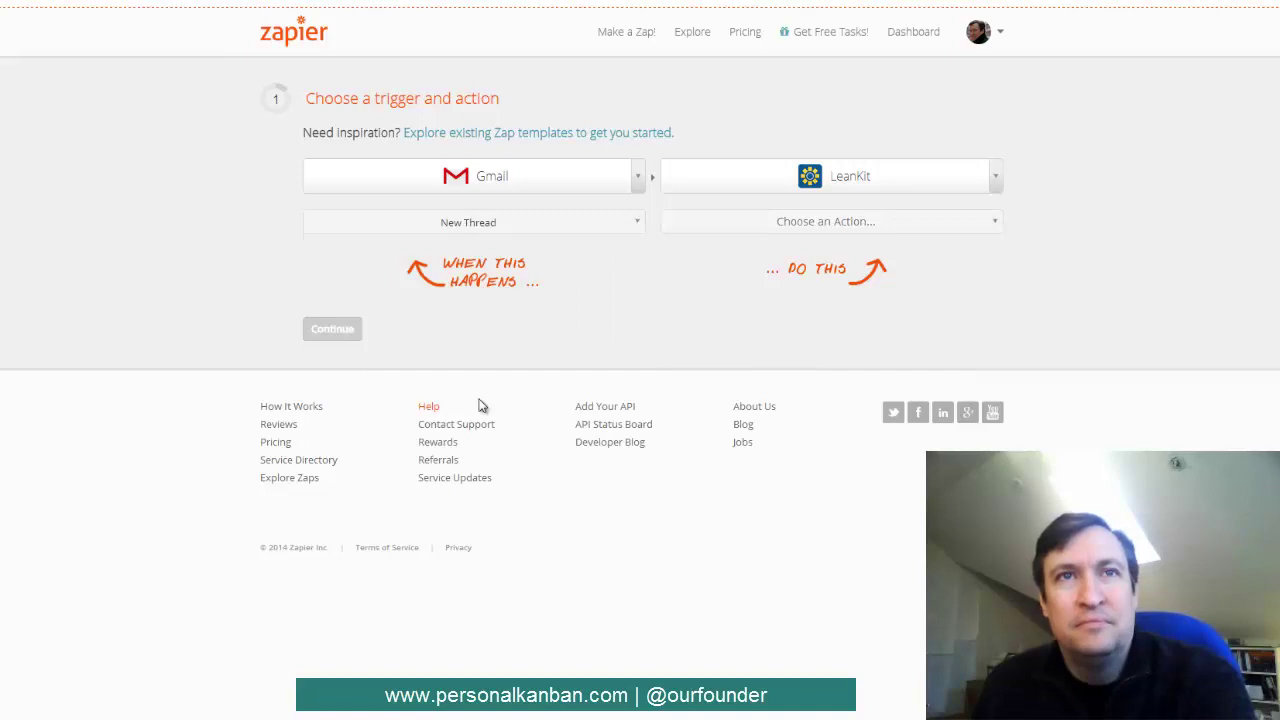
pyautogui.click(995, 222)
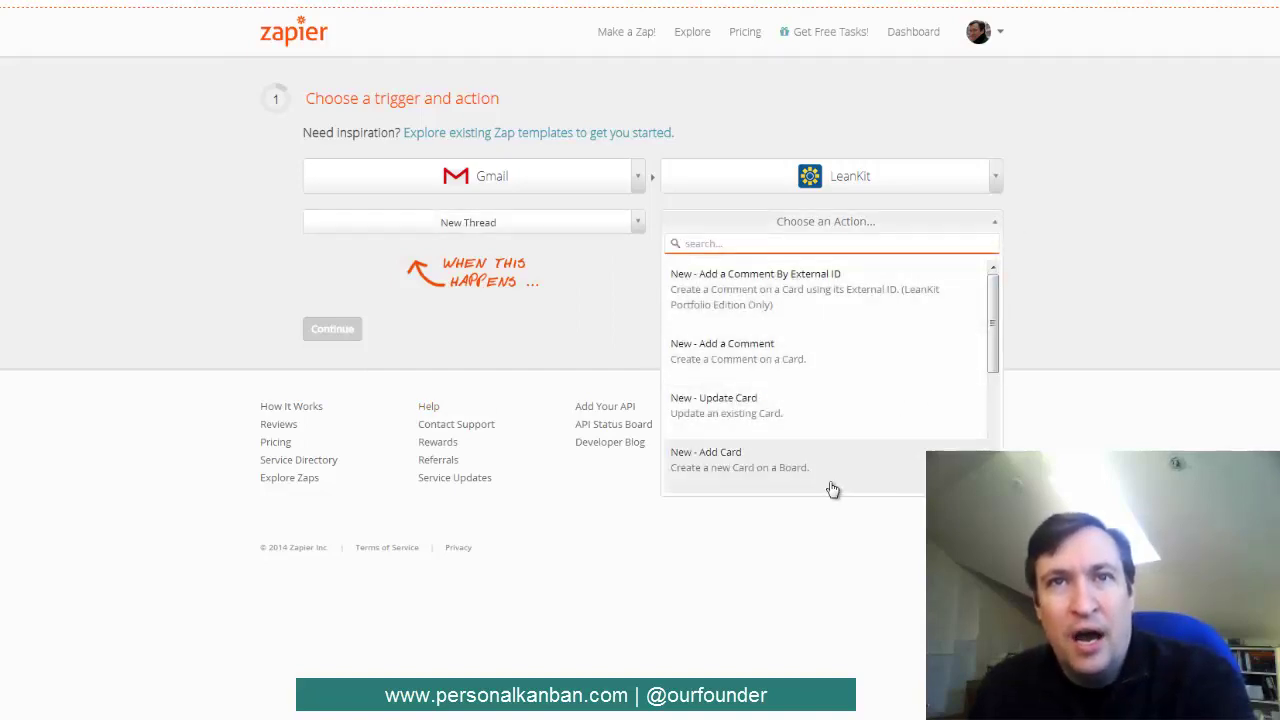
pyautogui.click(778, 480)
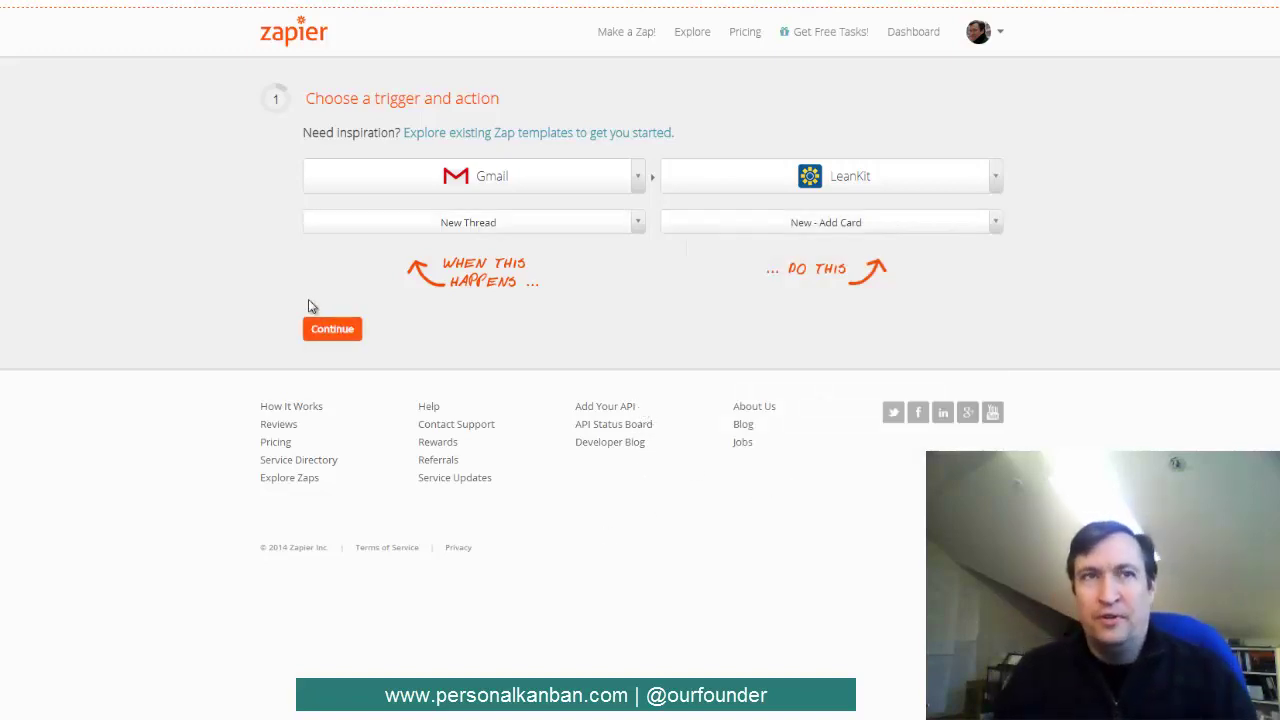
# - Confirm the trigger and action, then sign in and grant Zapier access to a Google account's Gmail
pyautogui.click(337, 330)
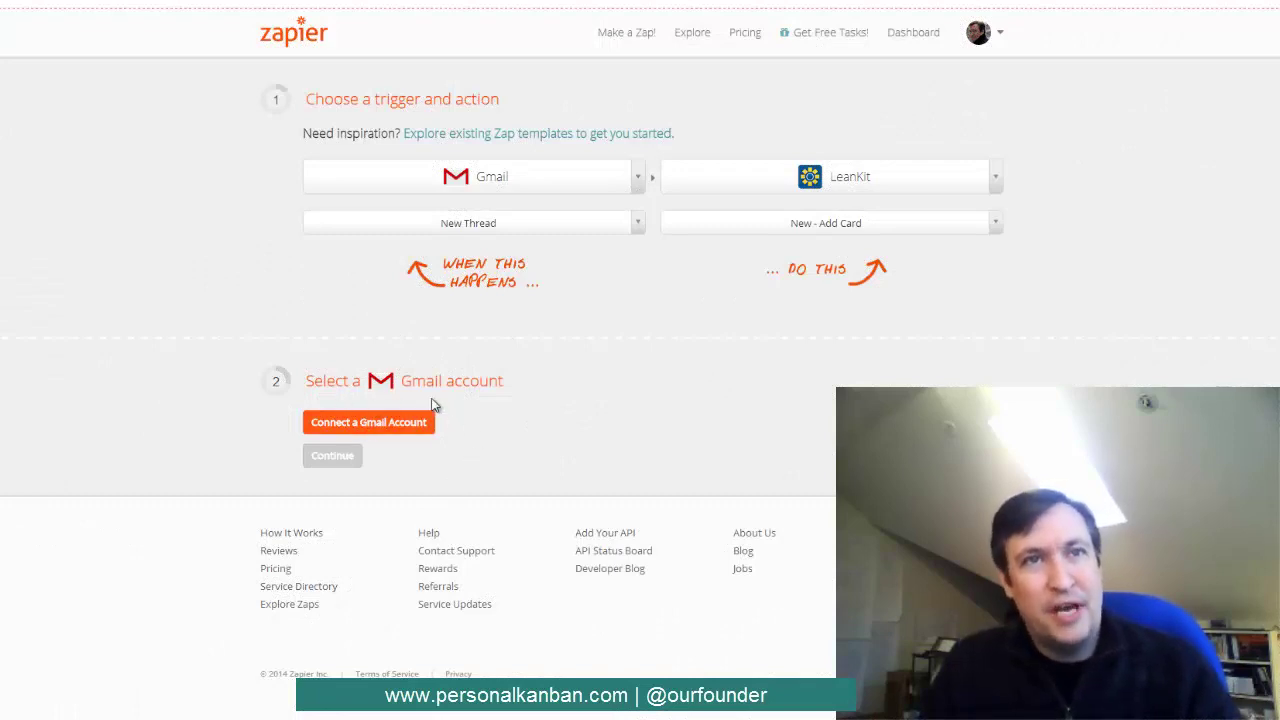
pyautogui.click(378, 432)
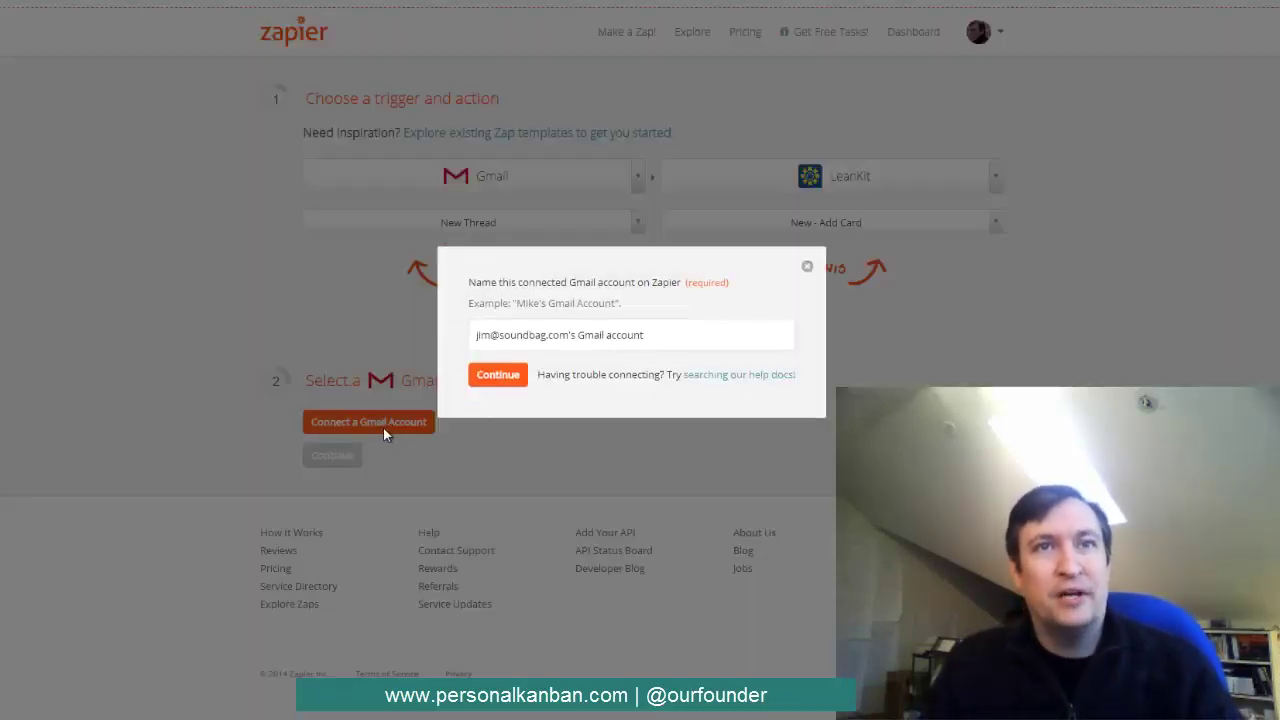
pyautogui.click(498, 376)
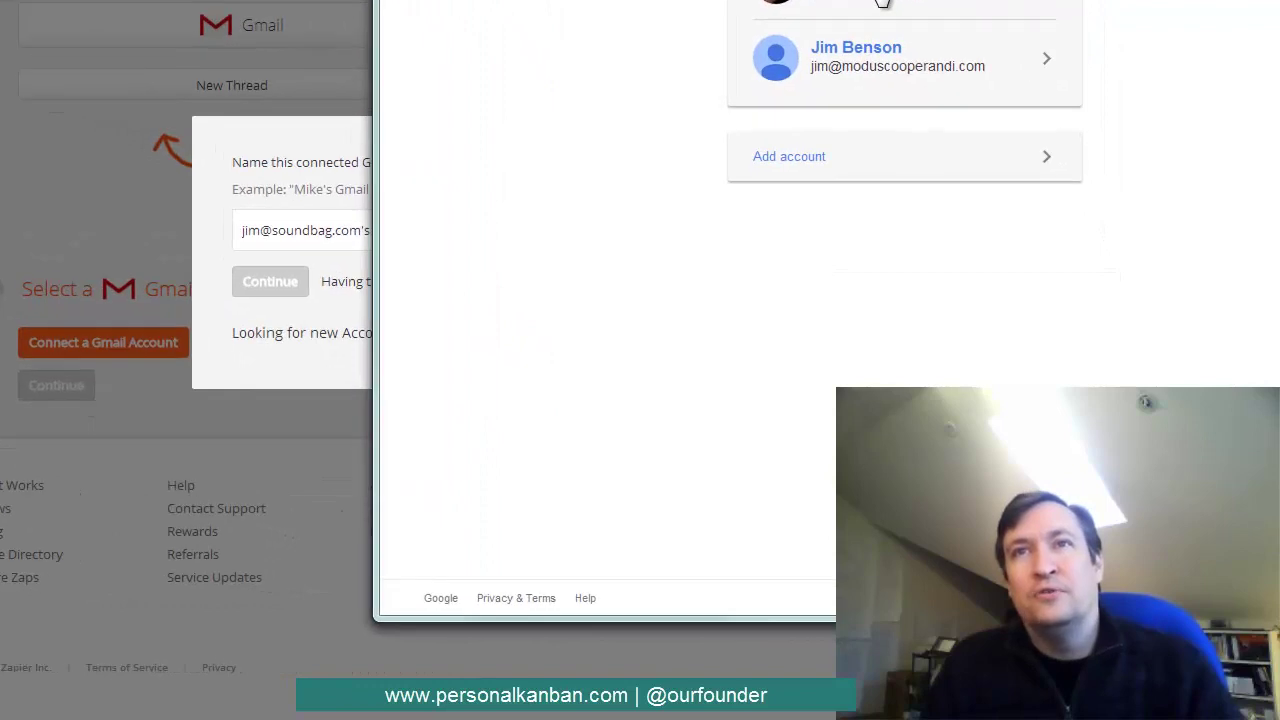
pyautogui.click(882, 3)
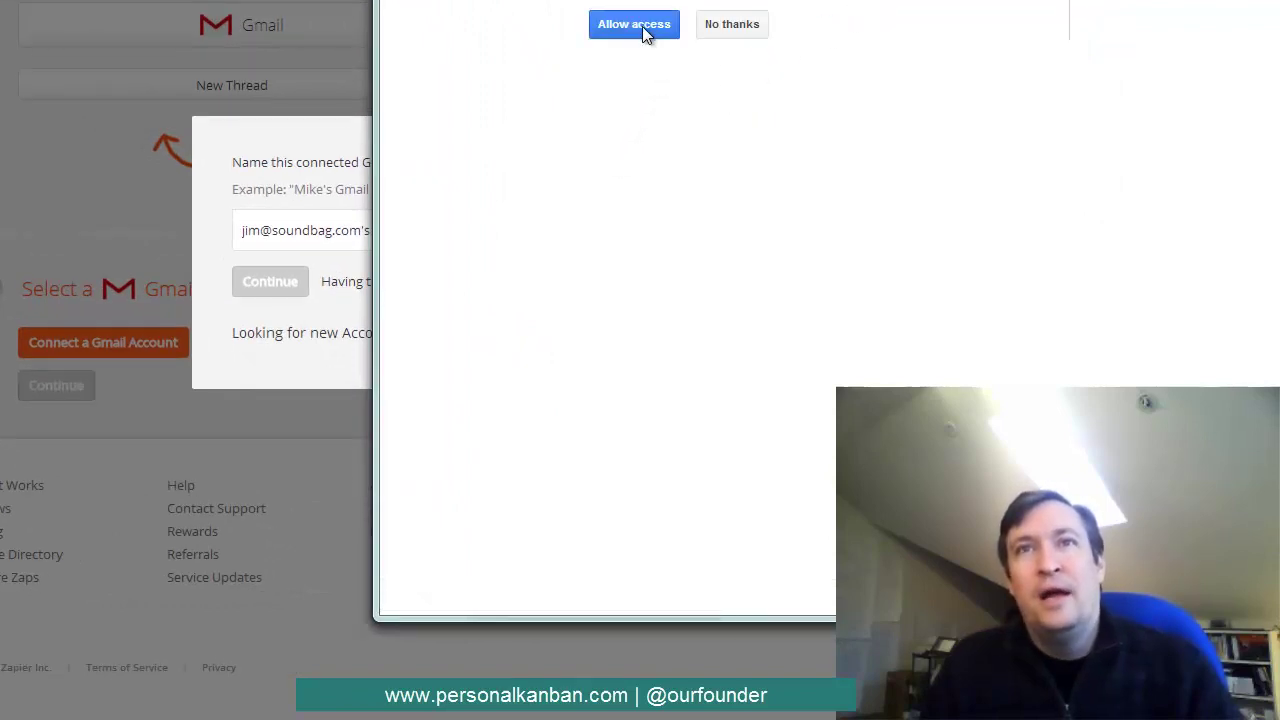
pyautogui.click(645, 32)
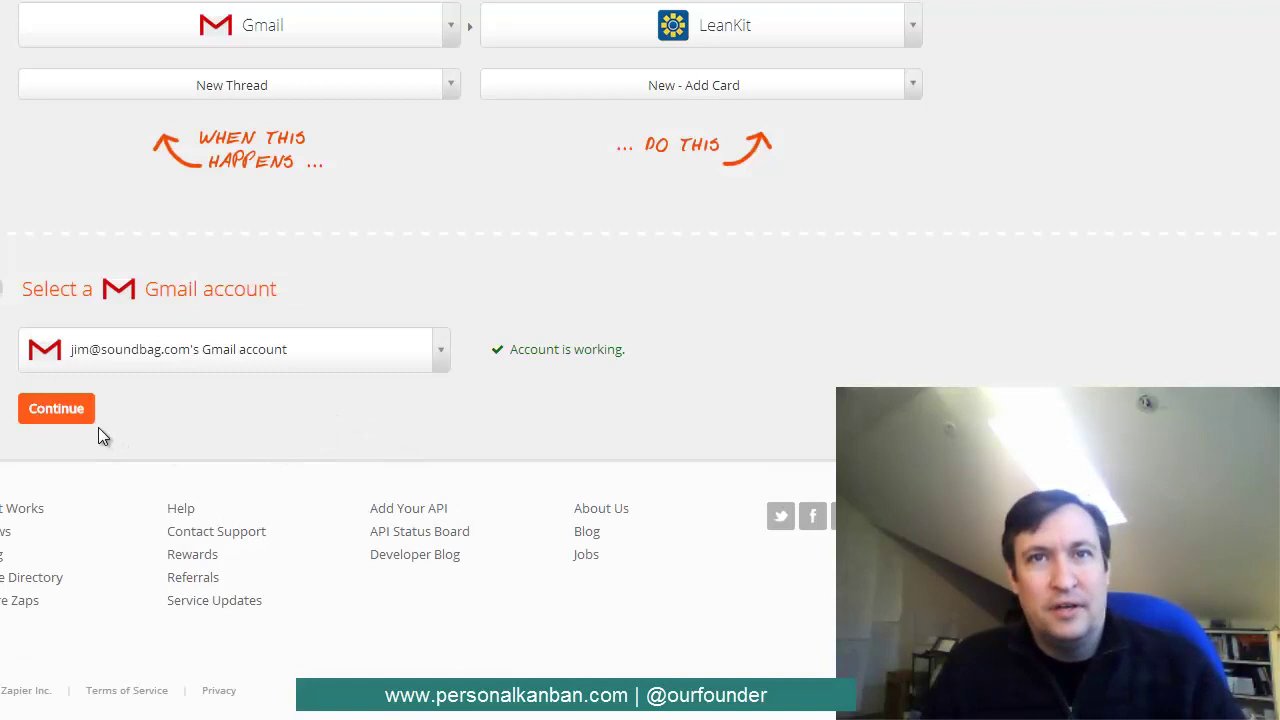
# - Connect the LeanKit account by entering its subdomain, password and username e-mail
pyautogui.click(62, 410)
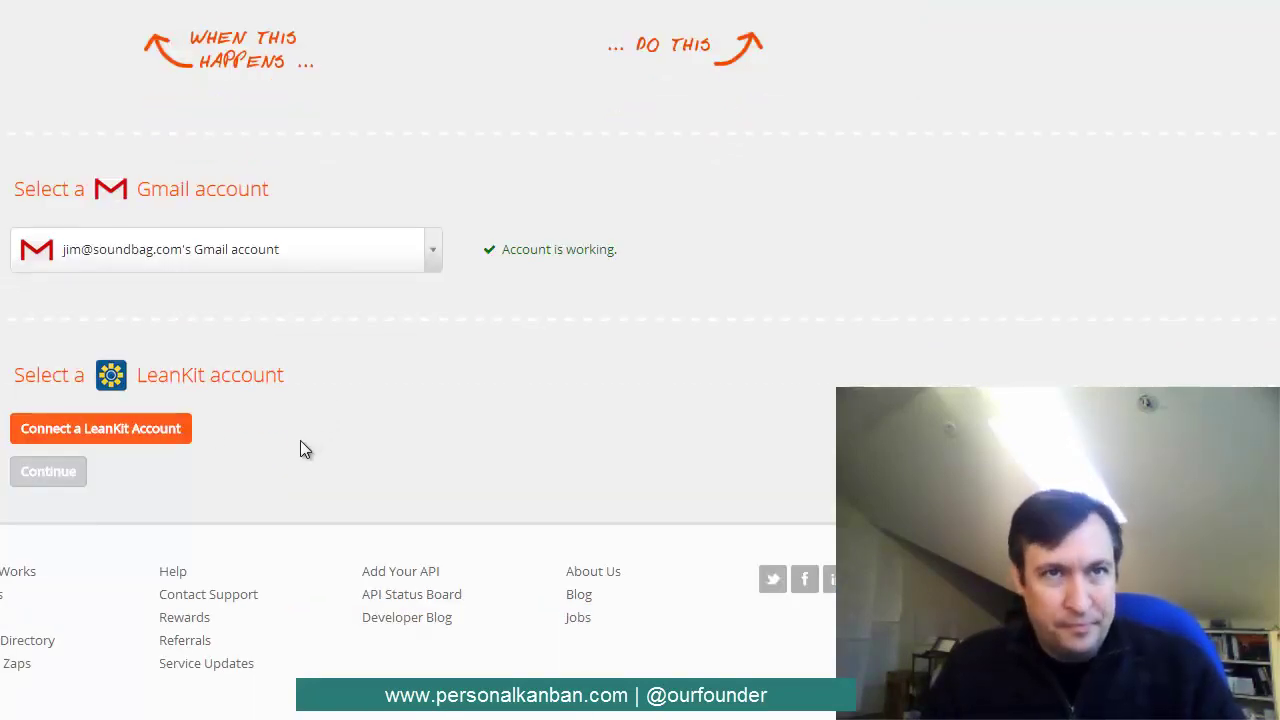
pyautogui.click(121, 438)
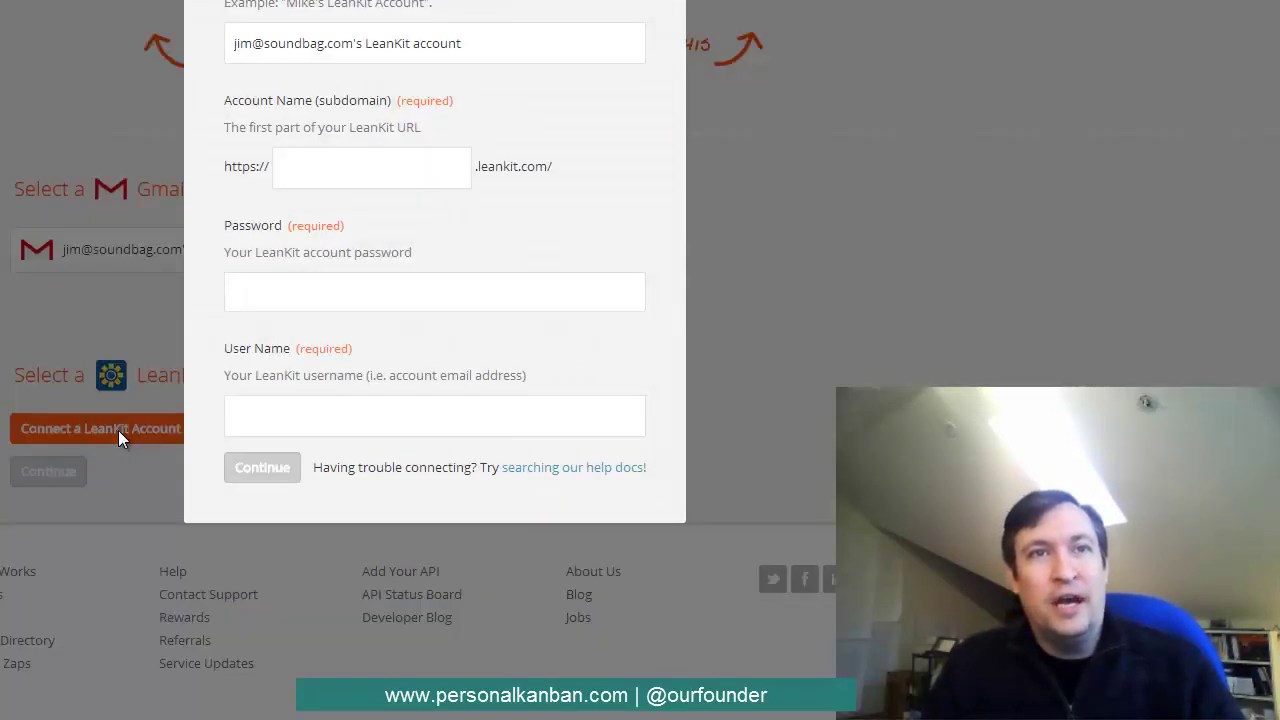
pyautogui.click(322, 174)
pyautogui.write('mo')
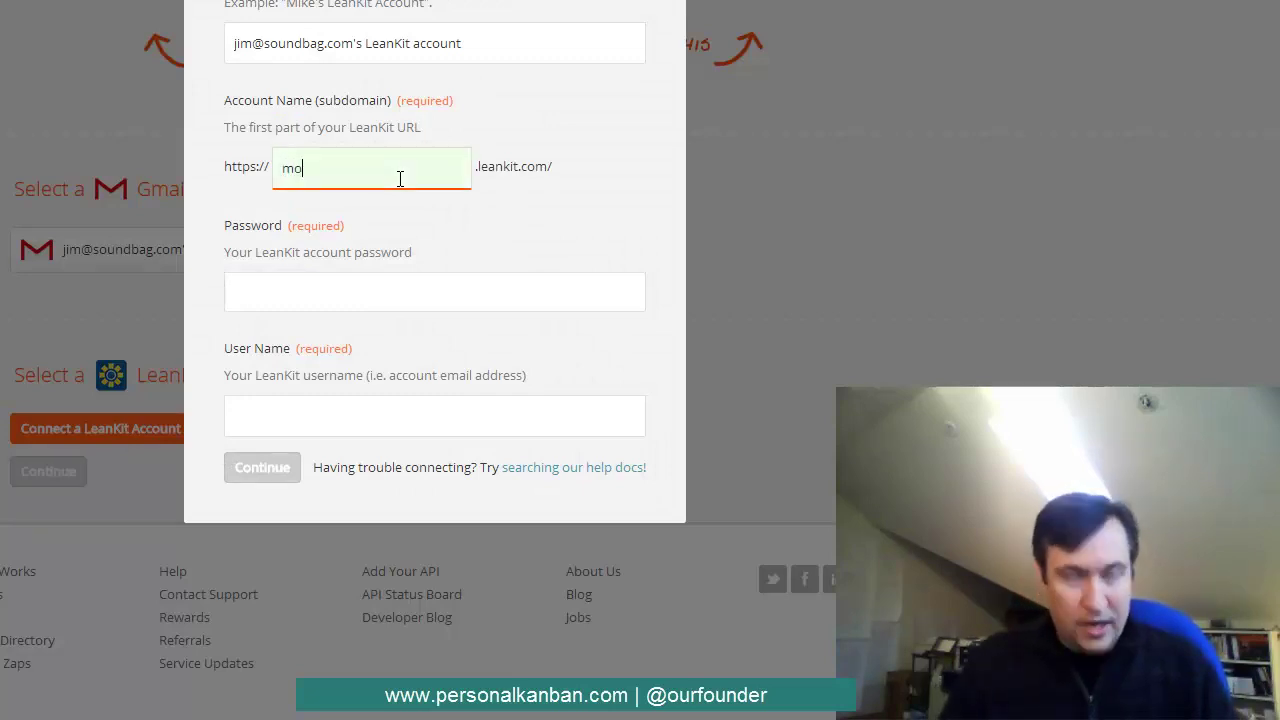
pyautogui.write('duscoop')
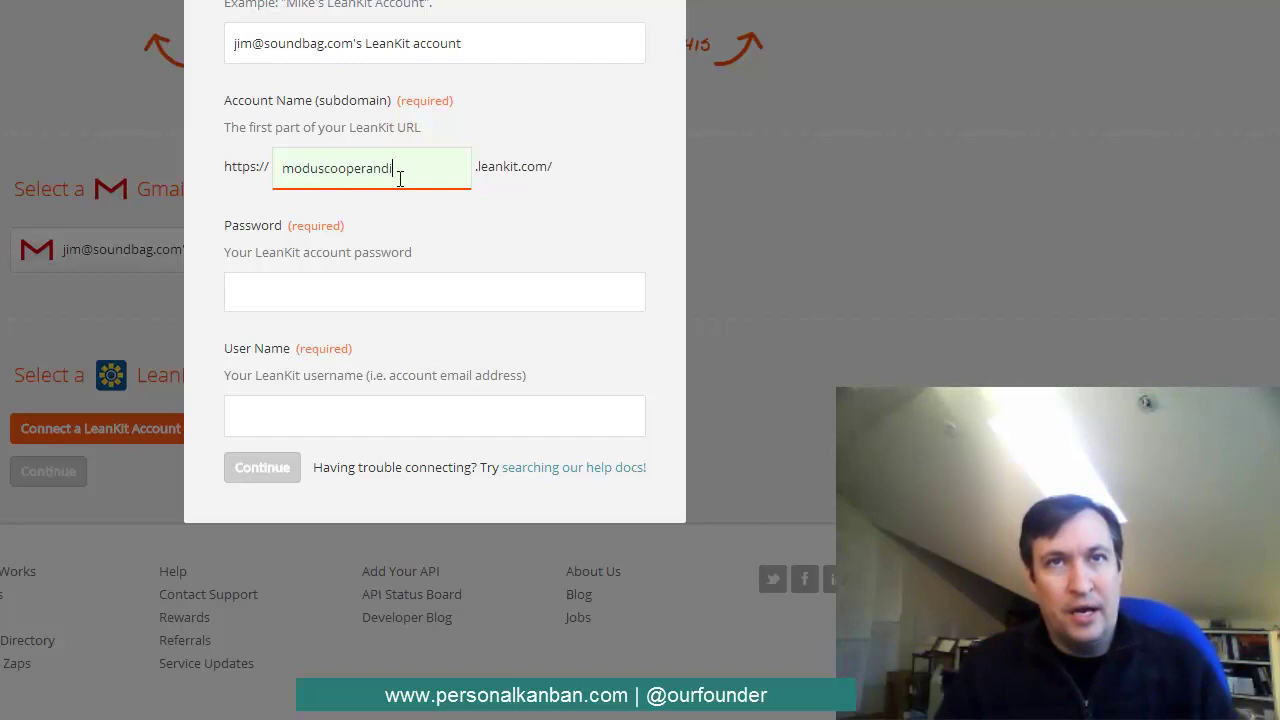
pyautogui.write('erandi')
pyautogui.click(380, 305)
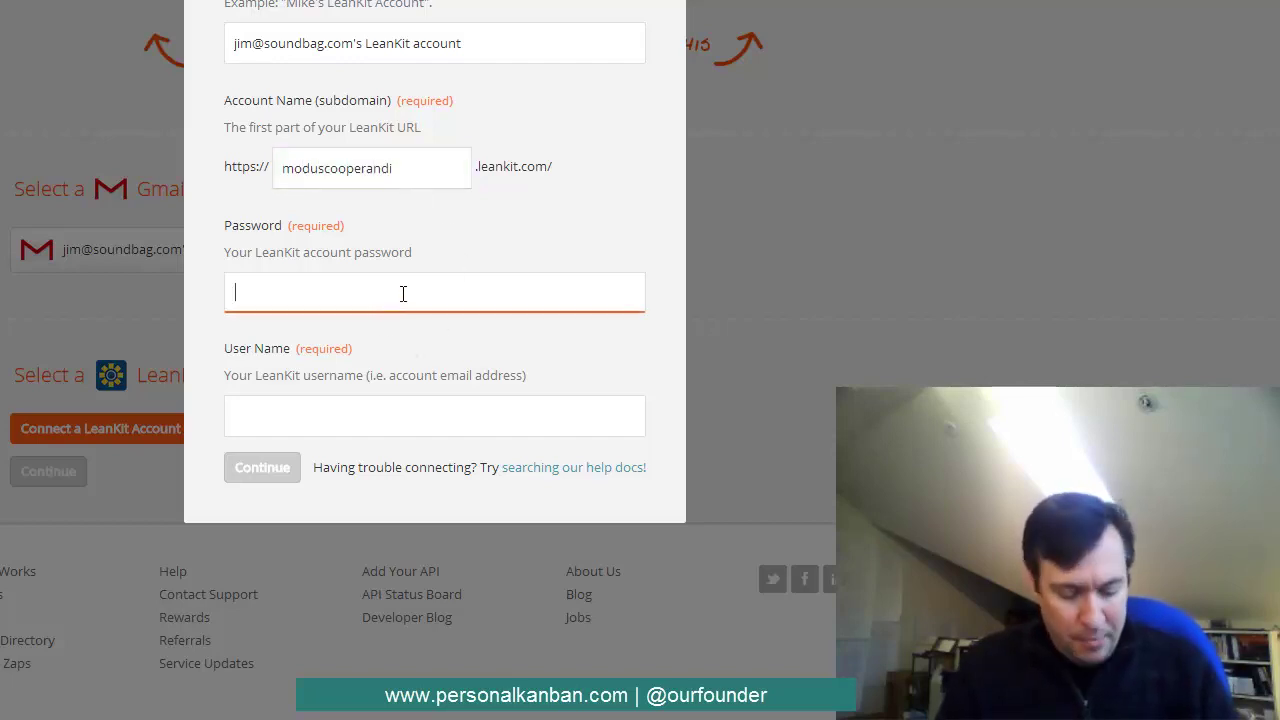
pyautogui.write('••••••••')
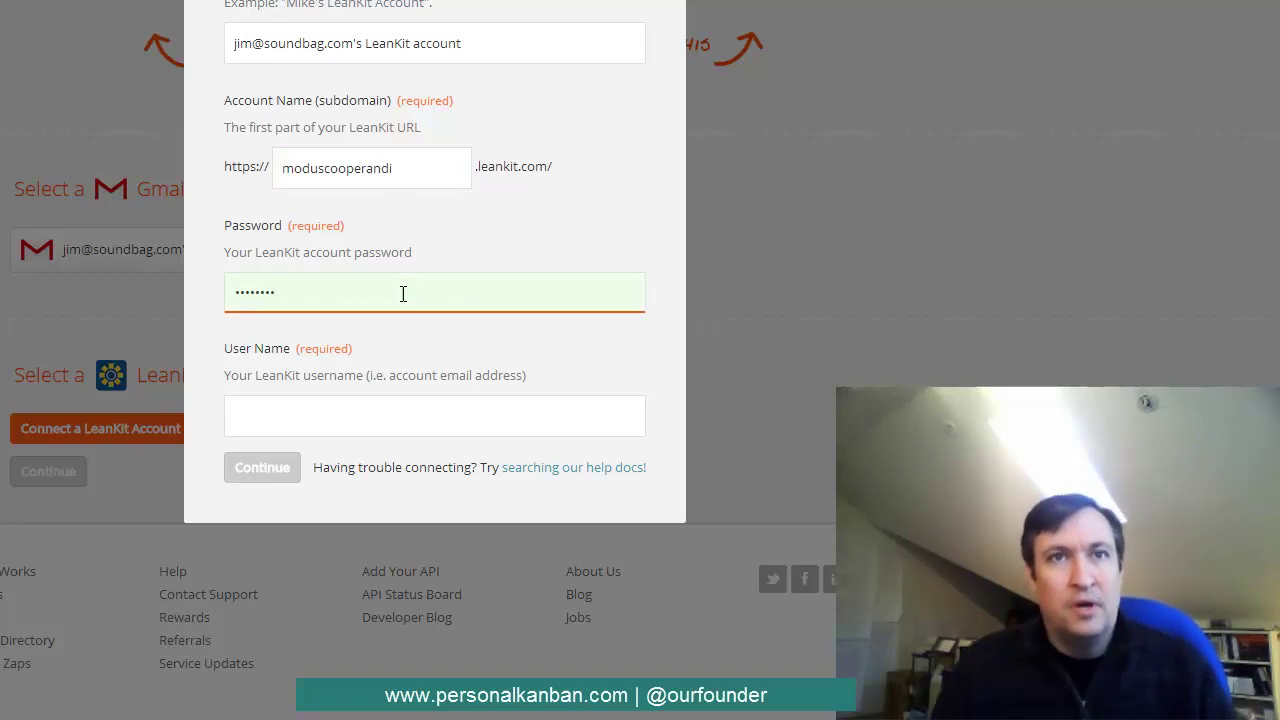
pyautogui.click(330, 421)
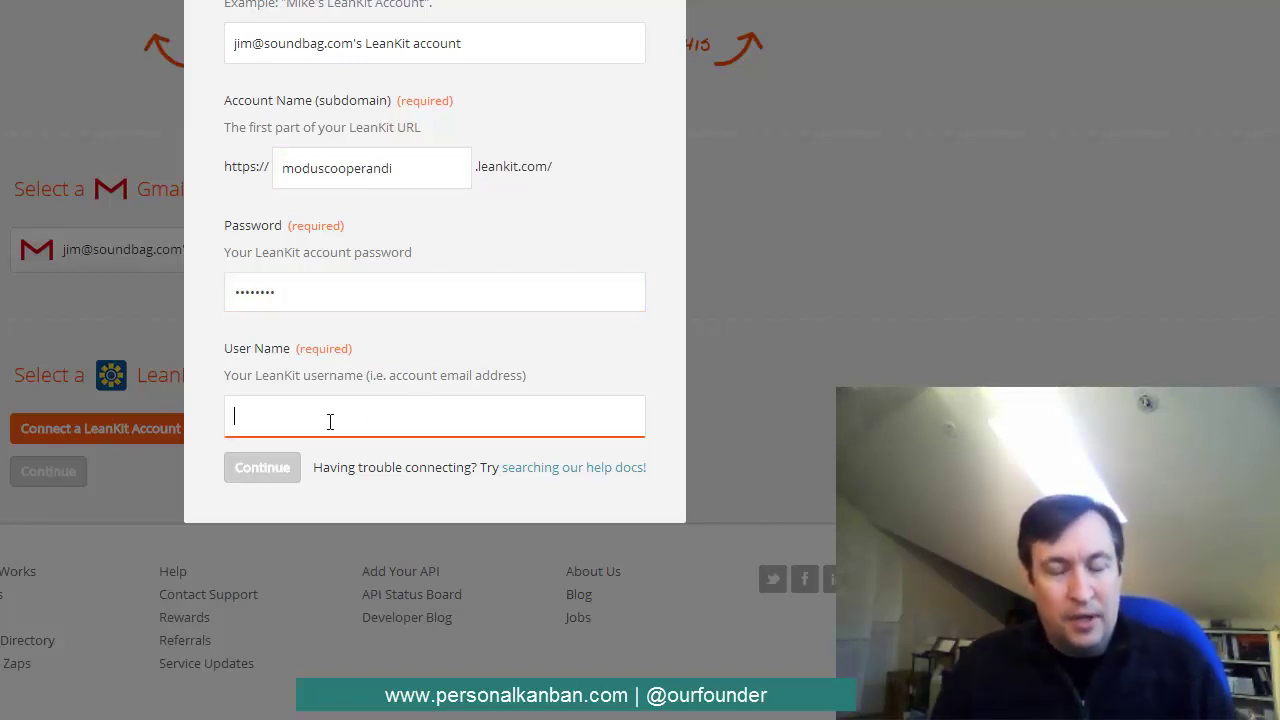
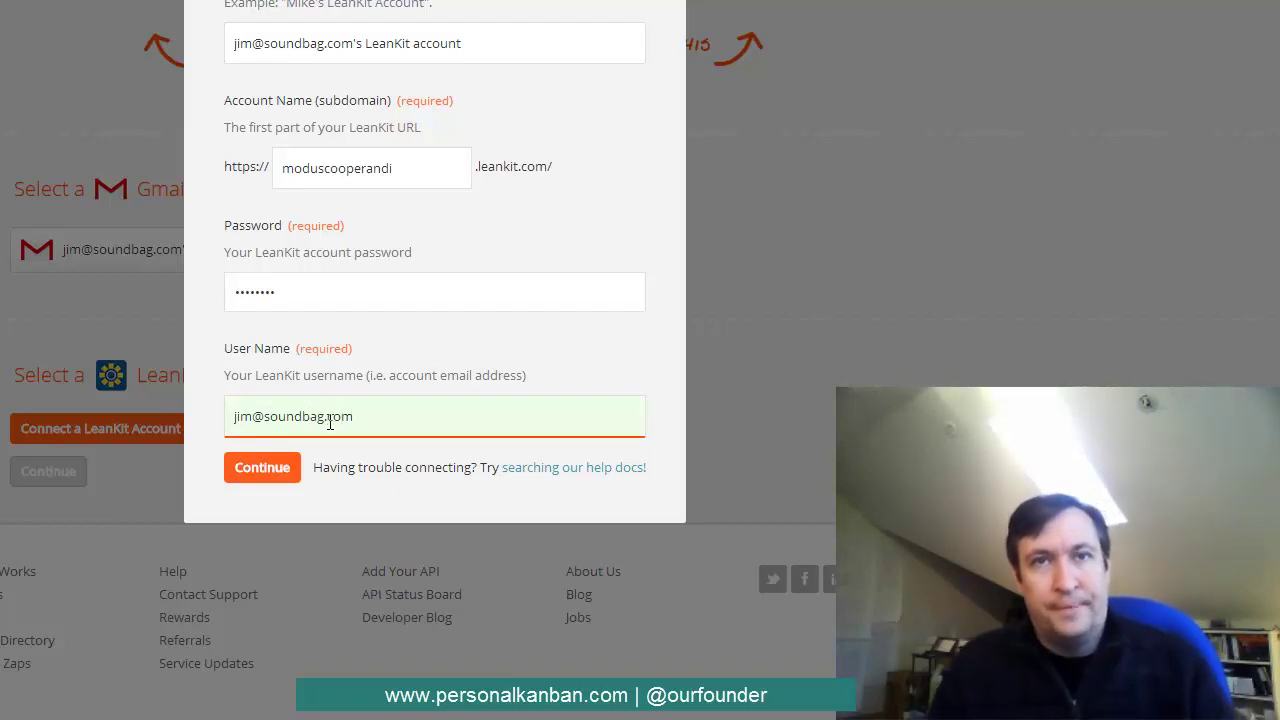
pyautogui.click(272, 467)
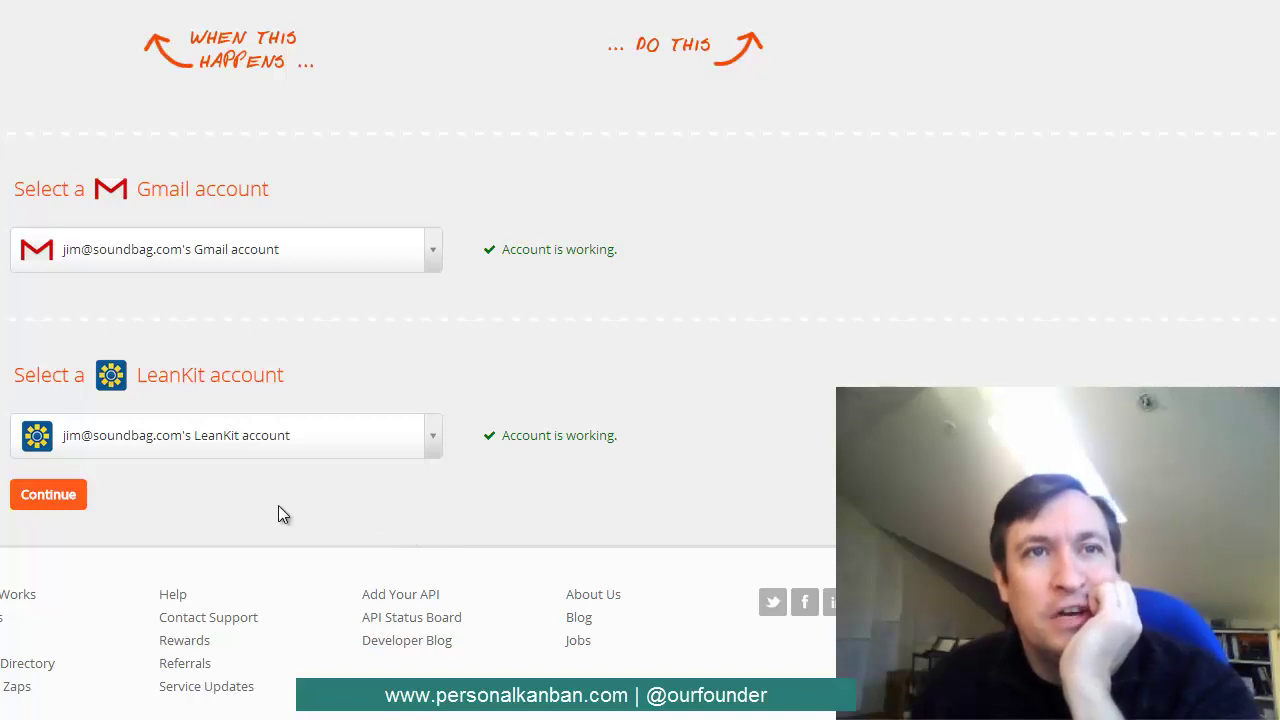
# - Continue past account selection to the Gmail trigger's filter step
pyautogui.click(68, 496)
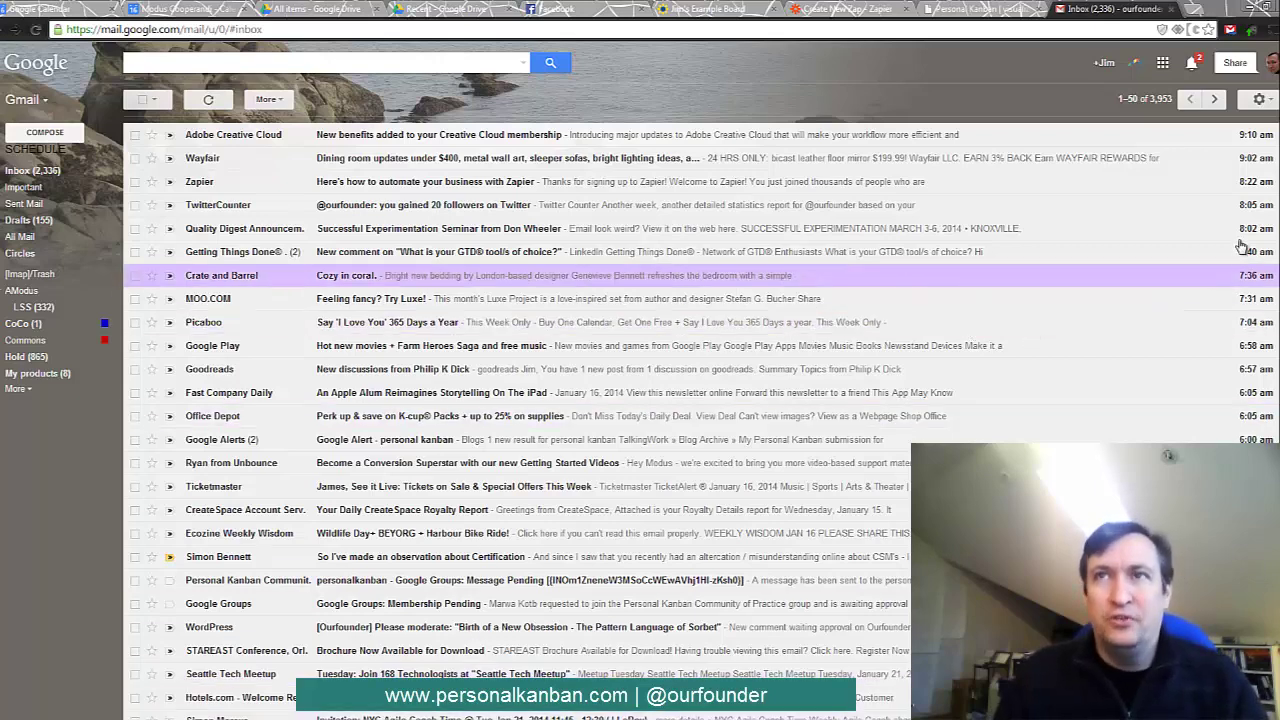
# - Create a new Gmail label named 'leankit' under Settings > Labels
pyautogui.click(1268, 99)
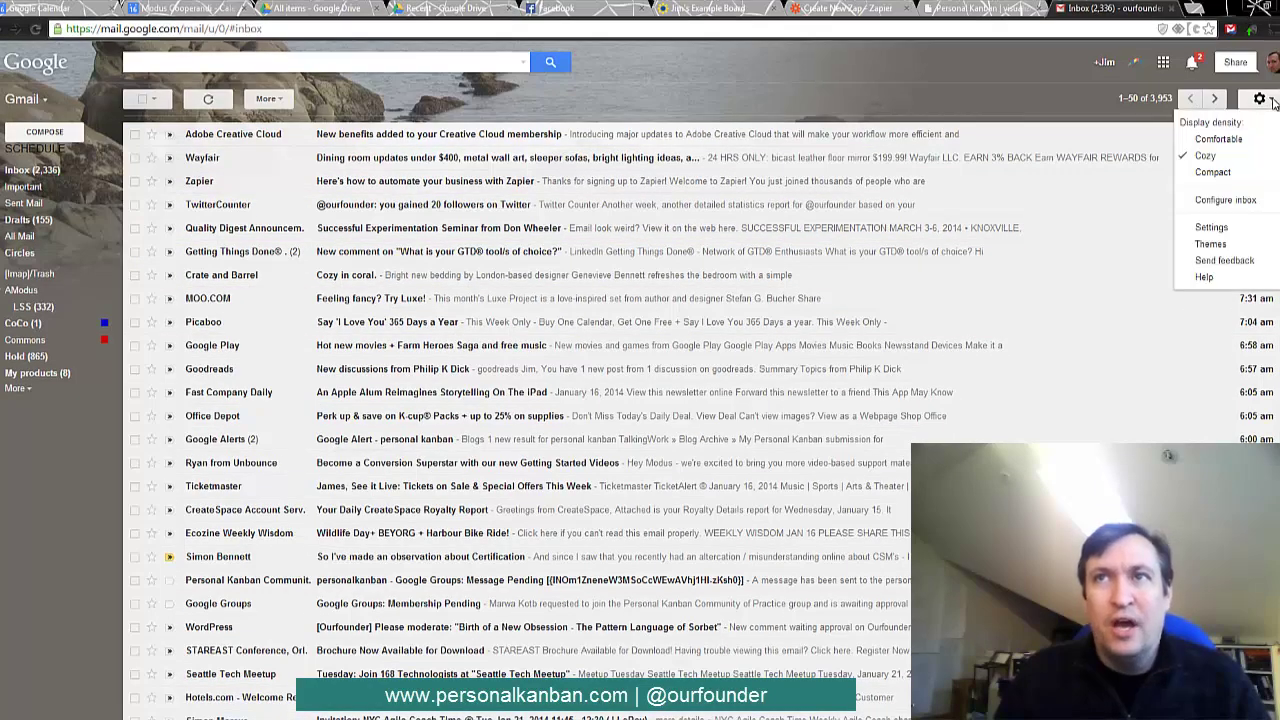
pyautogui.click(1212, 228)
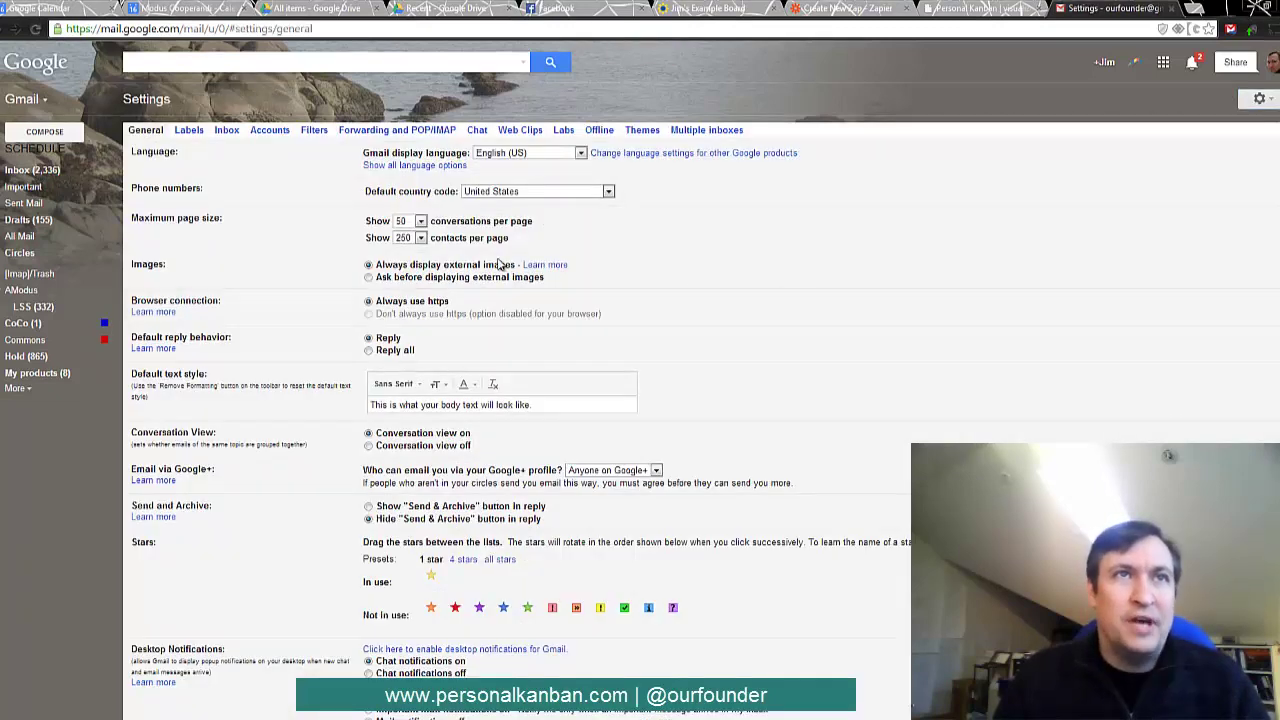
pyautogui.click(189, 130)
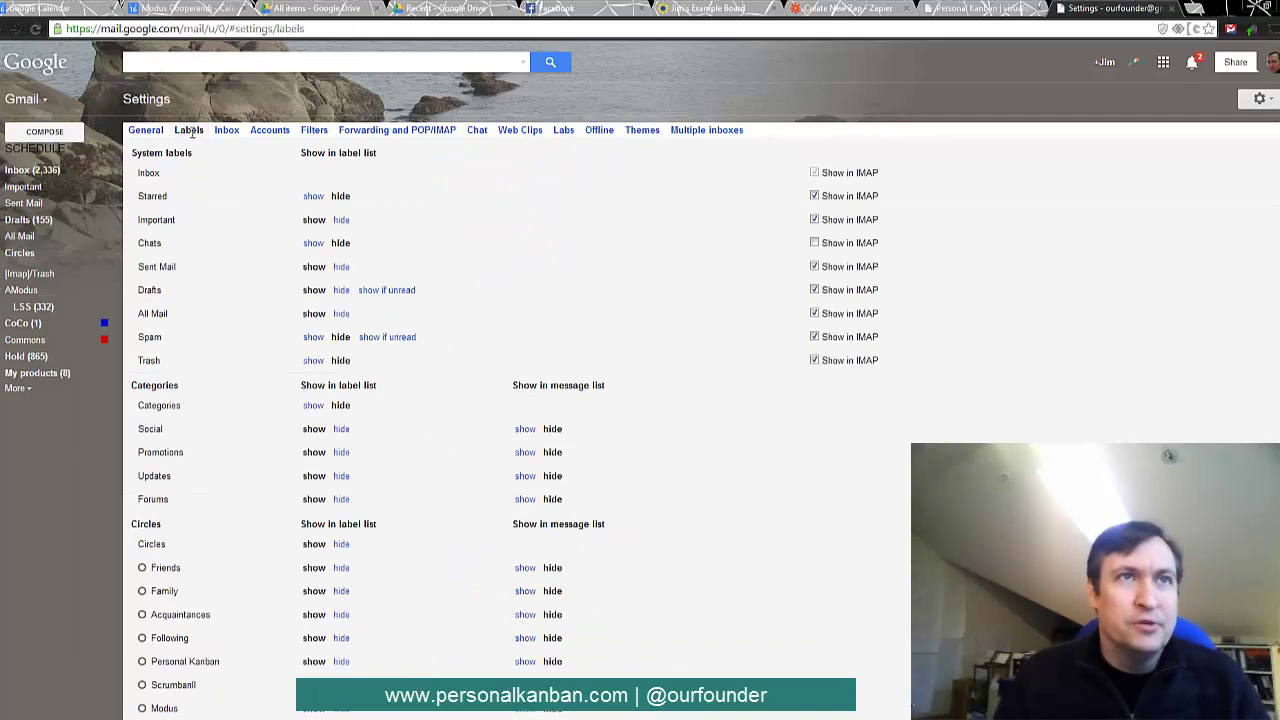
pyautogui.scroll(-2, 250, 580)
pyautogui.scroll(-2, 250, 580)
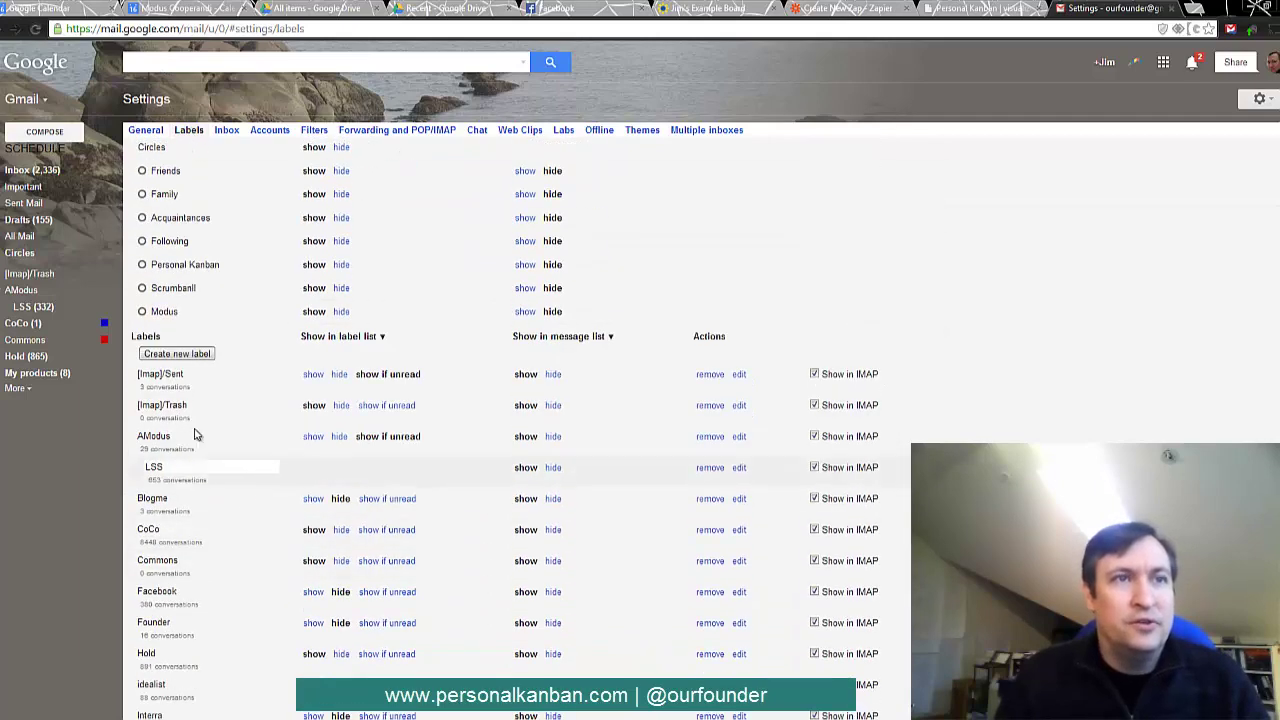
pyautogui.click(177, 355)
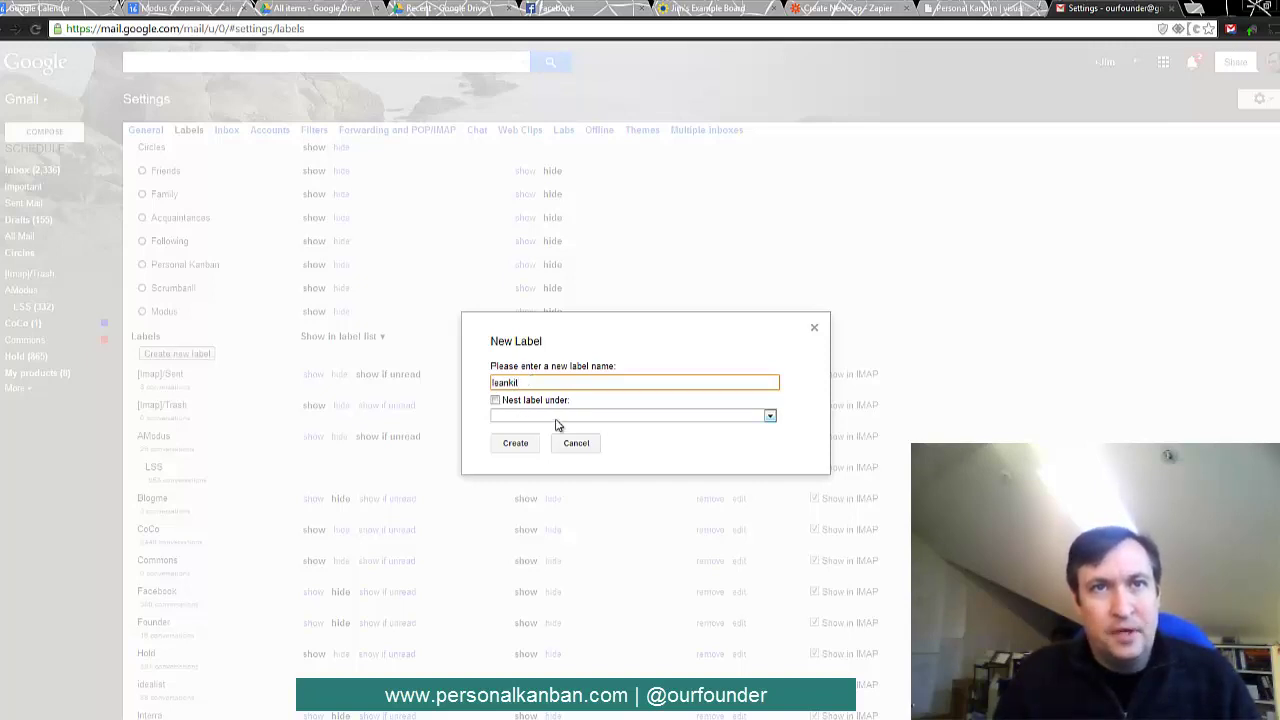
pyautogui.click(533, 443)
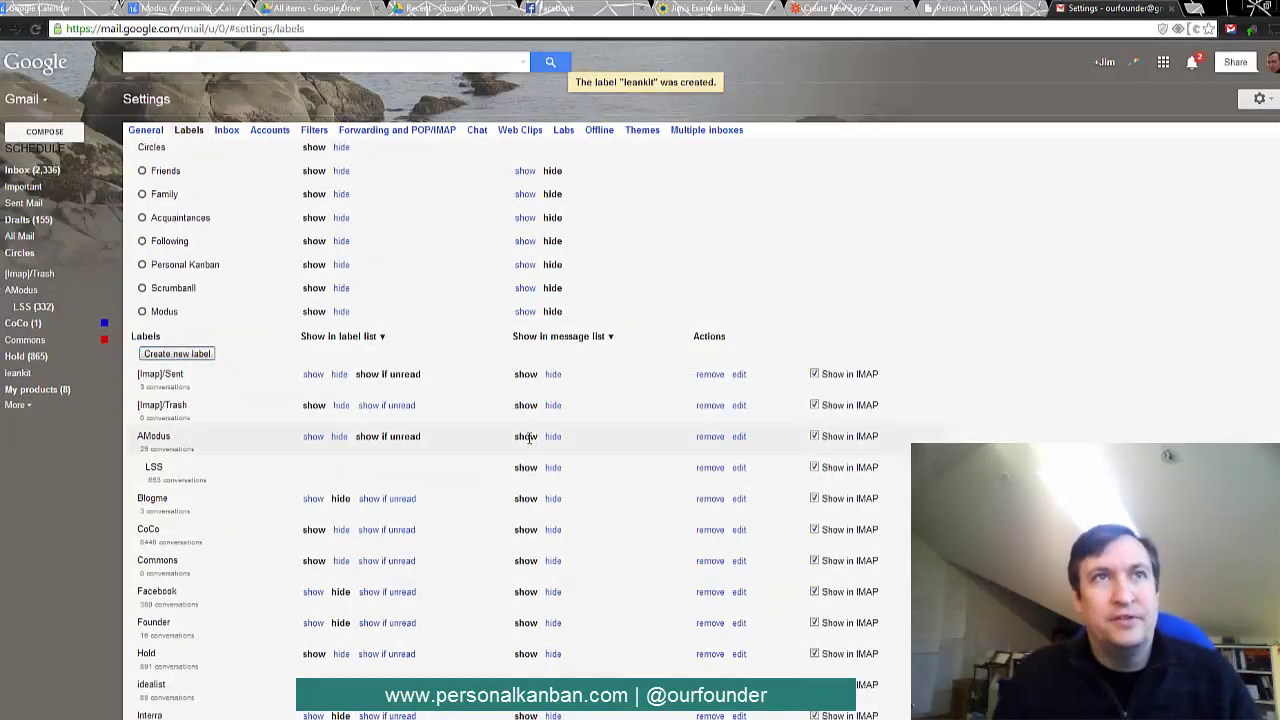
# - Set the Gmail trigger's Mailbox/Tag Name filter to the leankit label
pyautogui.click(850, 9)
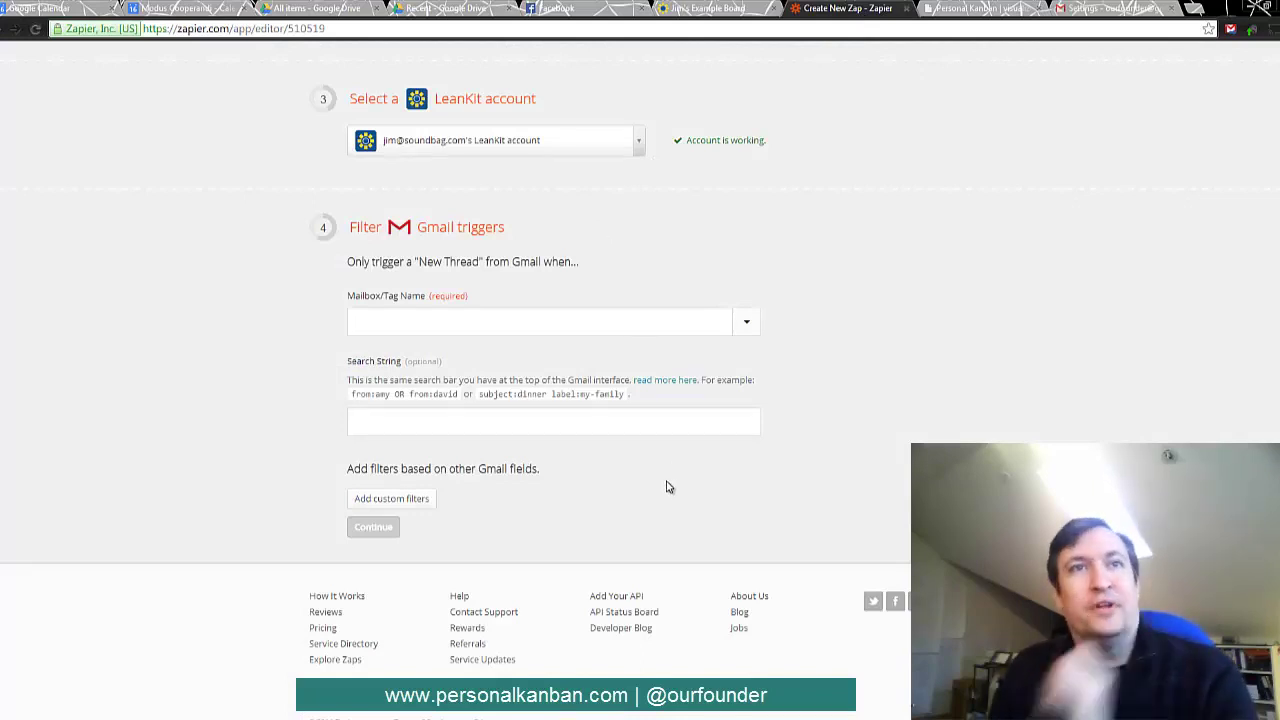
pyautogui.click(746, 328)
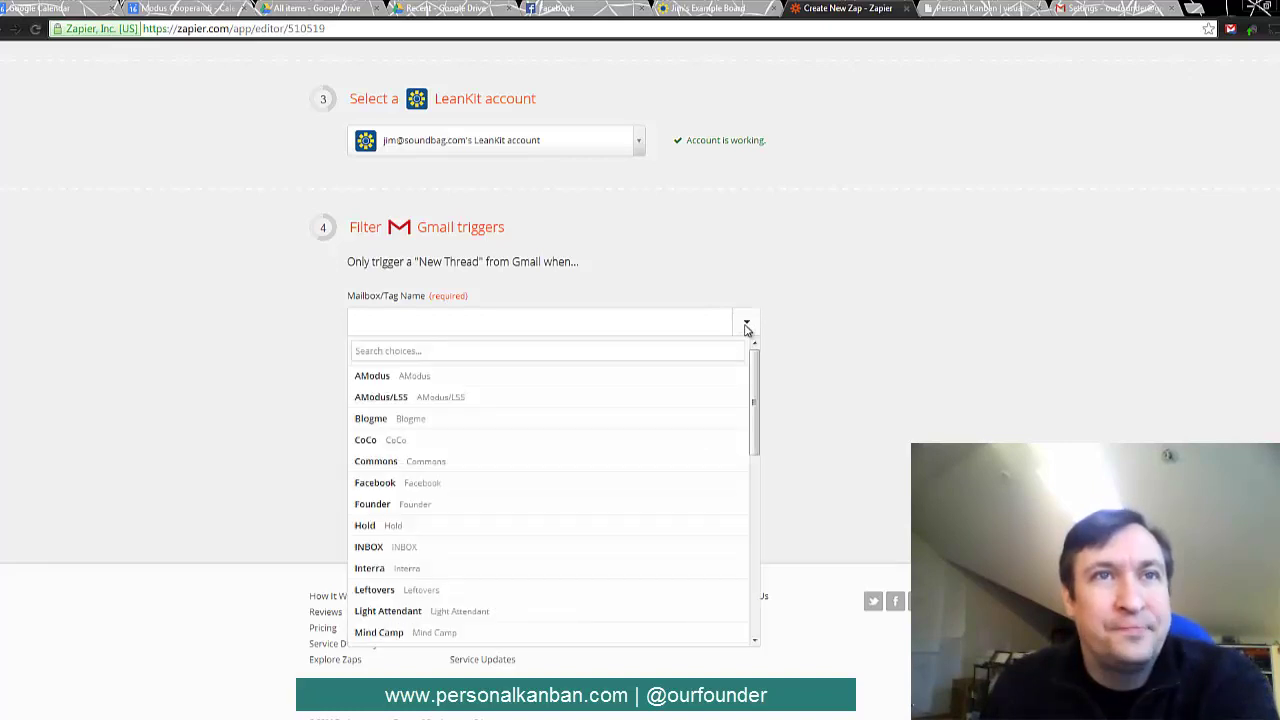
pyautogui.moveTo(754, 394); pyautogui.dragTo(763, 570)
pyautogui.click(398, 574)
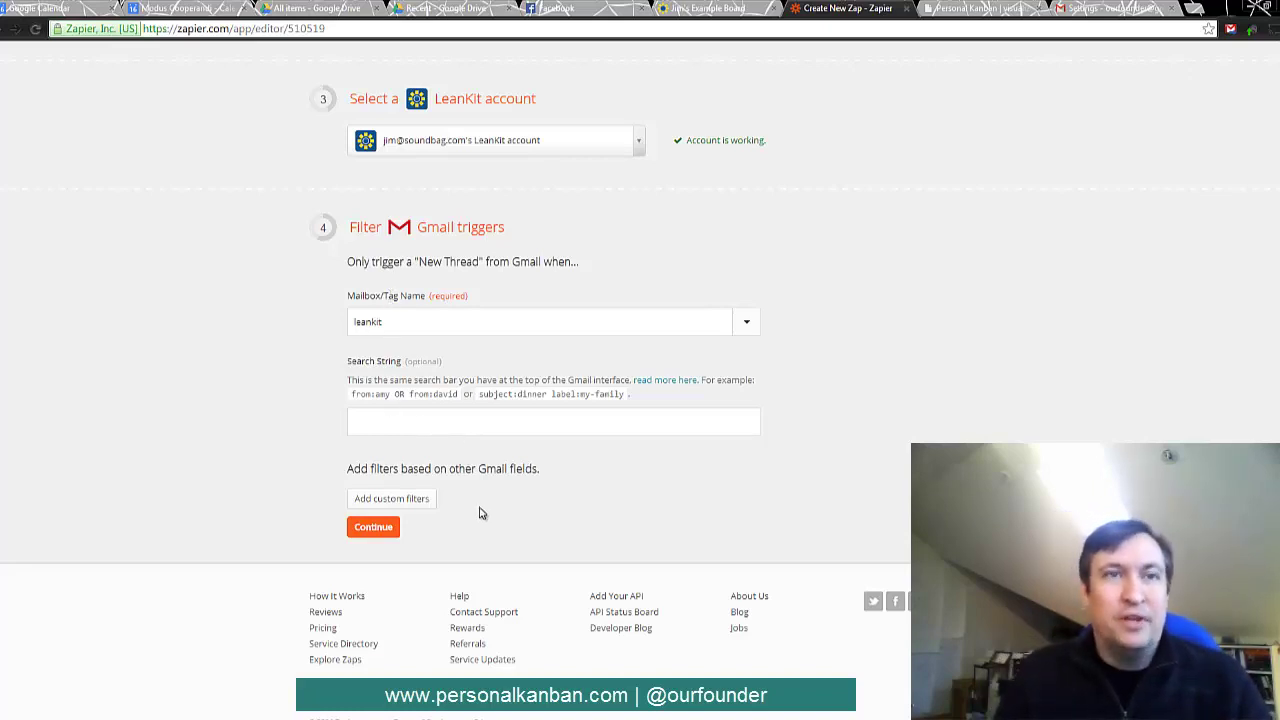
# - Send new LeanKit cards to the example board's Ready lane as Task cards
pyautogui.click(384, 532)
pyautogui.scroll(-1, 552, 510)
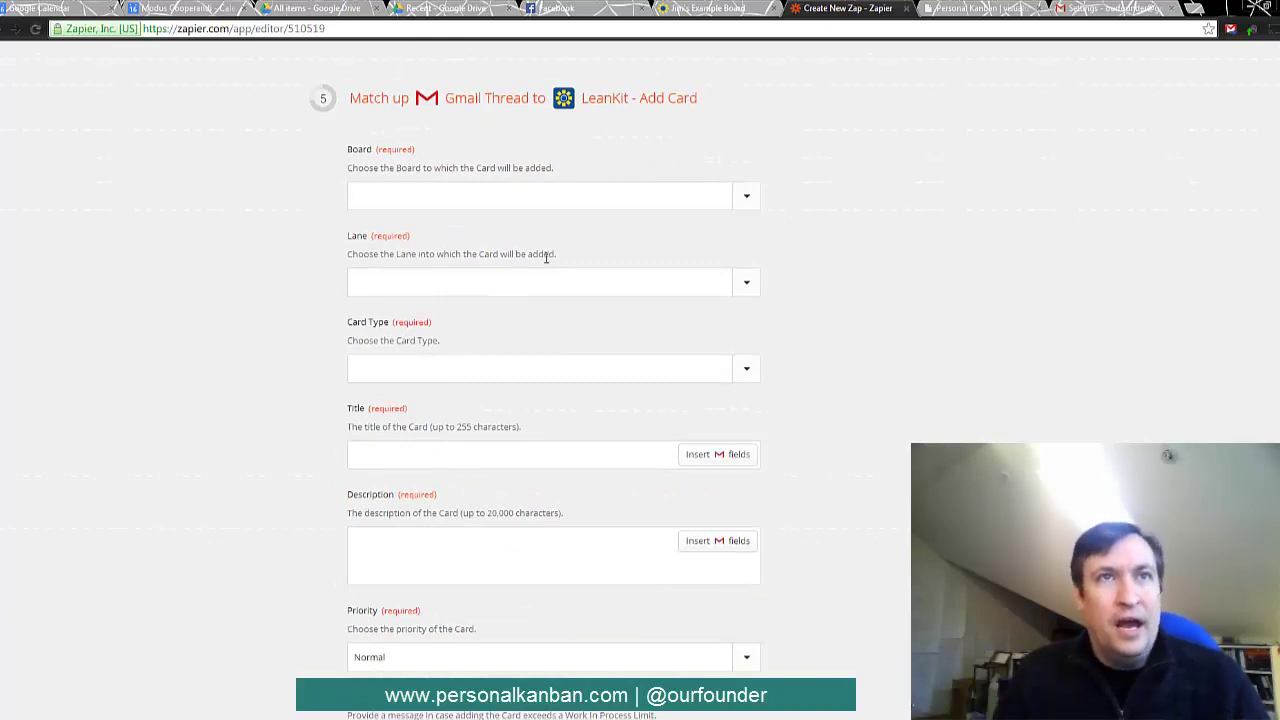
pyautogui.click(749, 200)
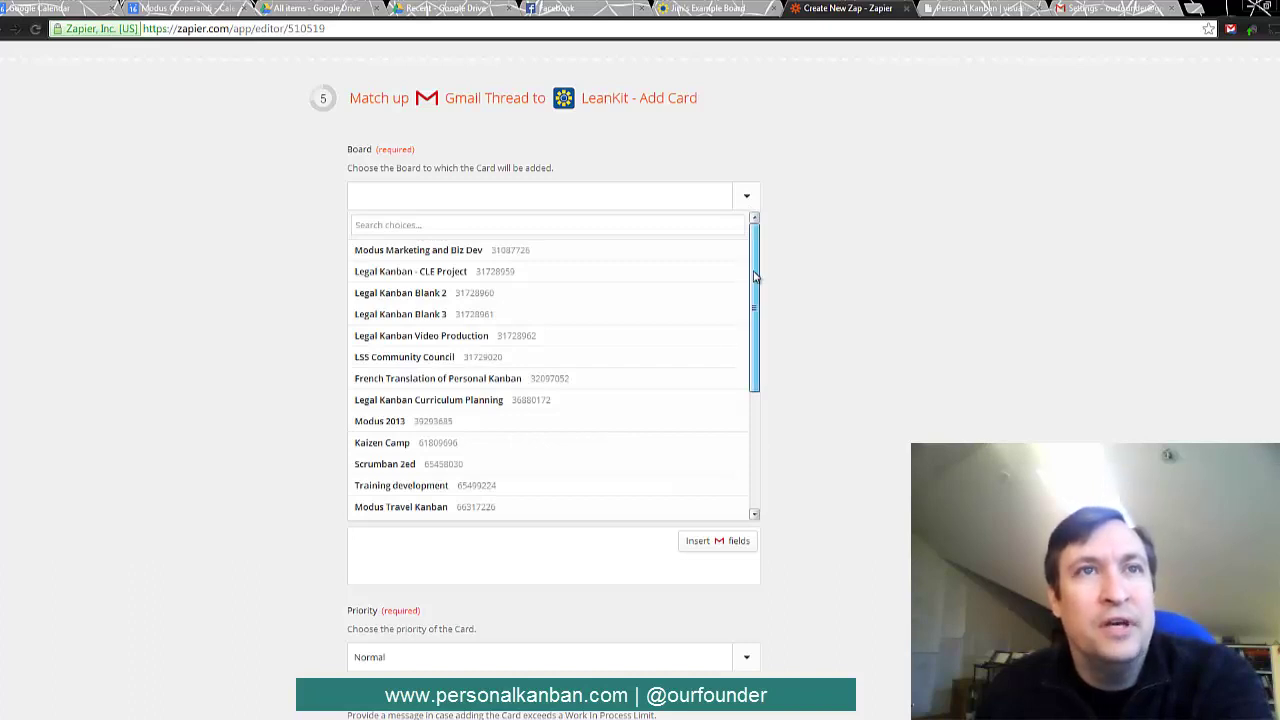
pyautogui.moveTo(755, 277); pyautogui.dragTo(756, 366)
pyautogui.click(402, 456)
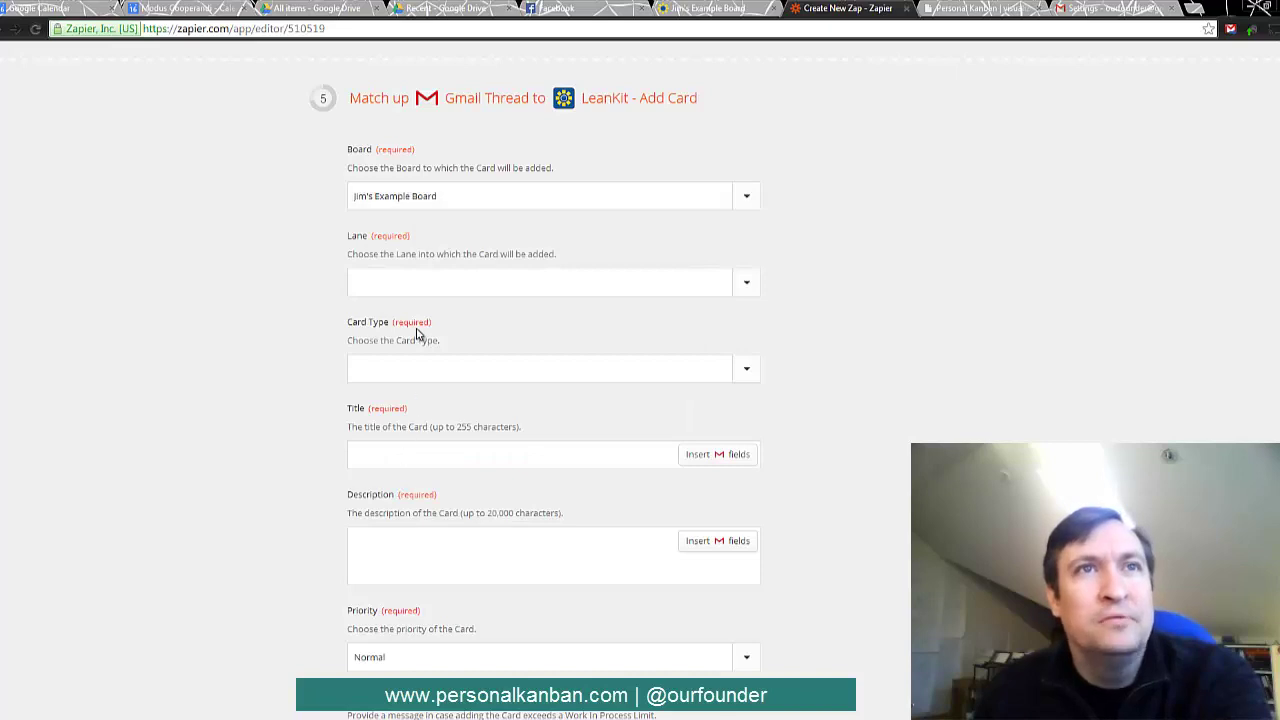
pyautogui.click(748, 286)
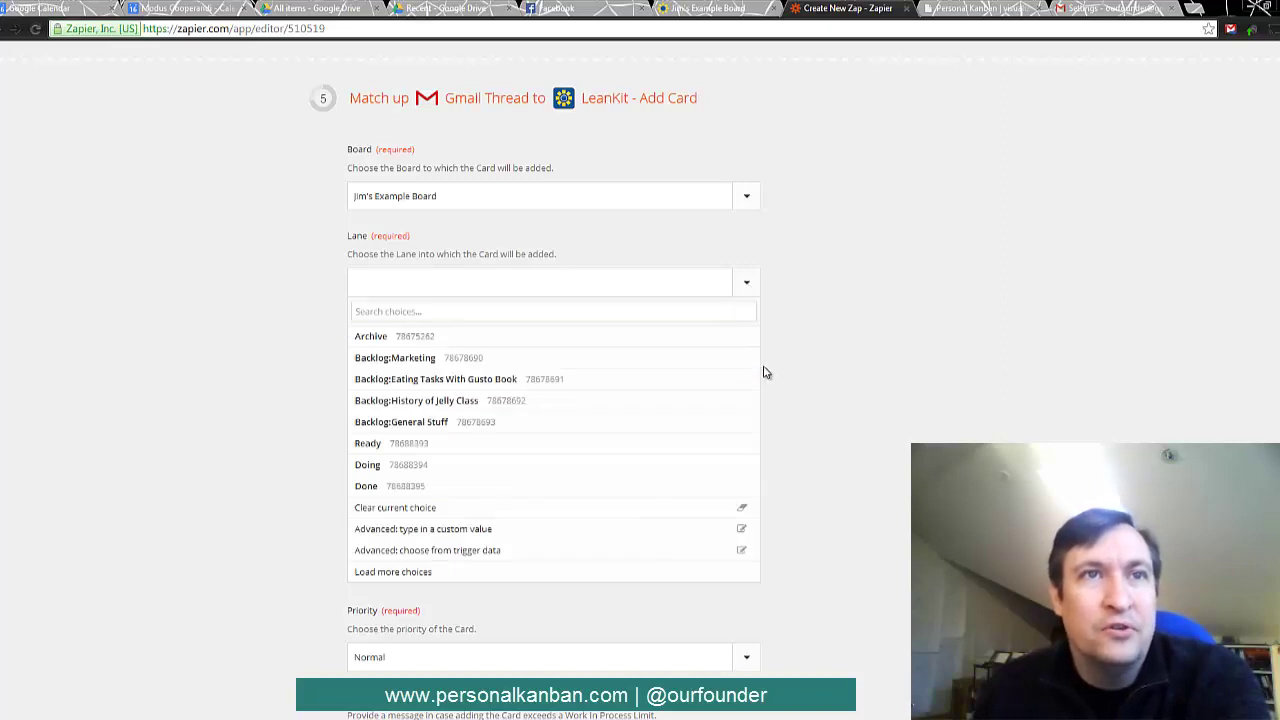
pyautogui.click(405, 451)
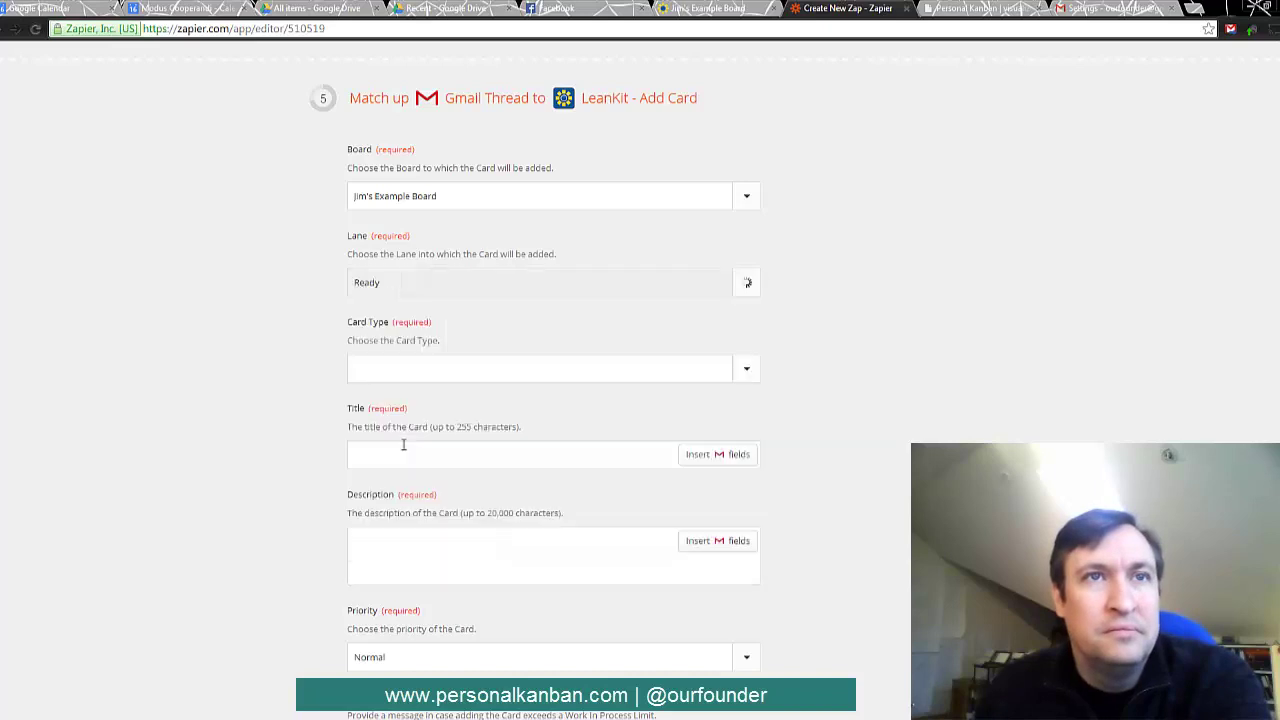
pyautogui.click(748, 373)
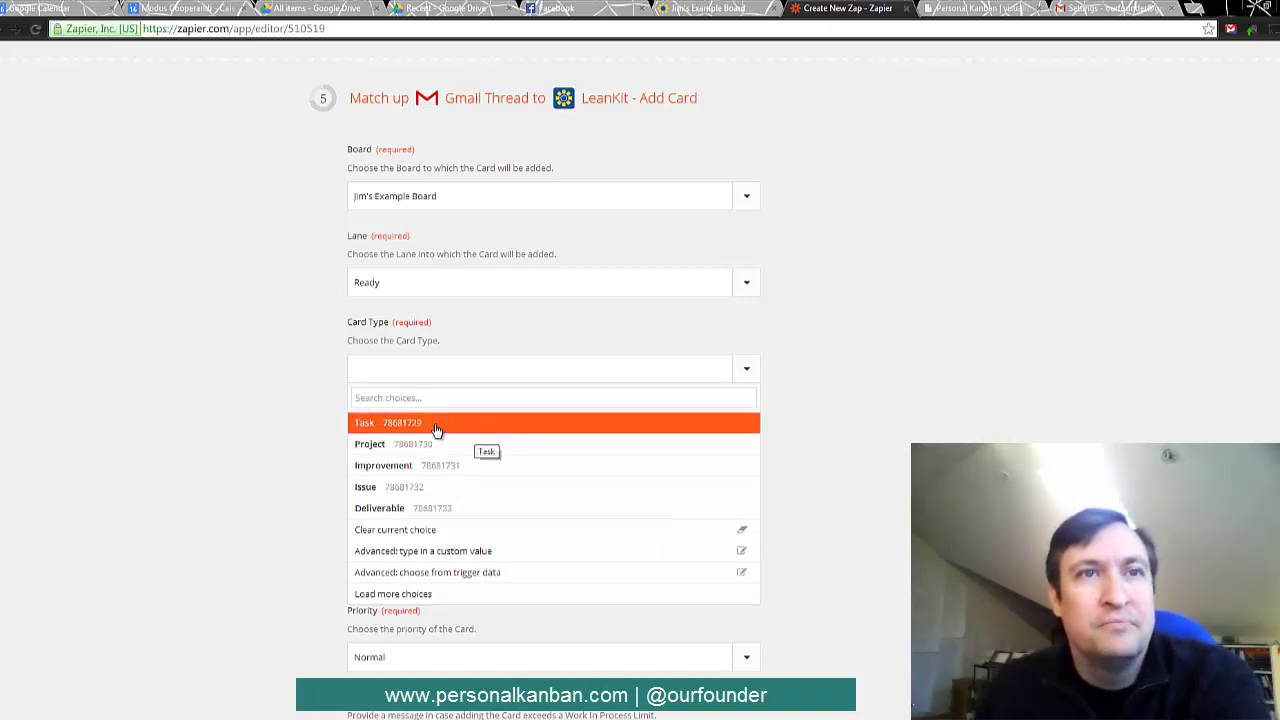
pyautogui.click(436, 425)
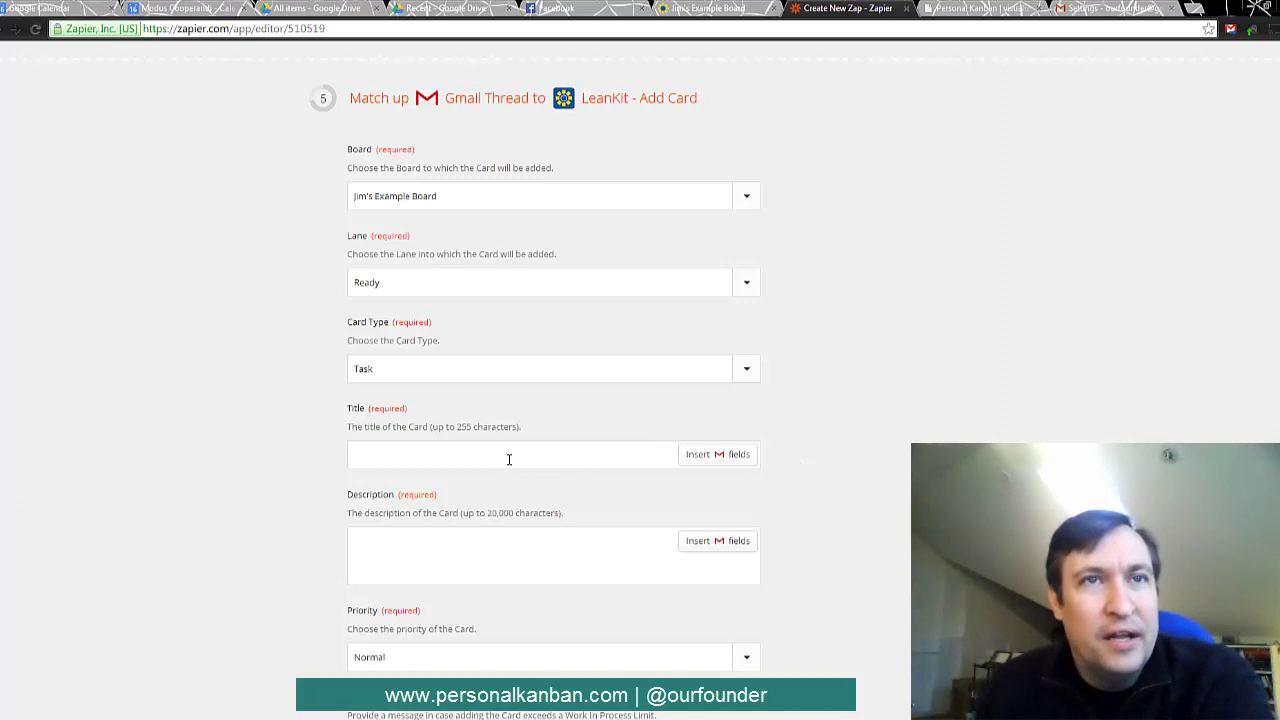
# - Map the Gmail Subject to the card Title and the Message to the Description
pyautogui.click(720, 454)
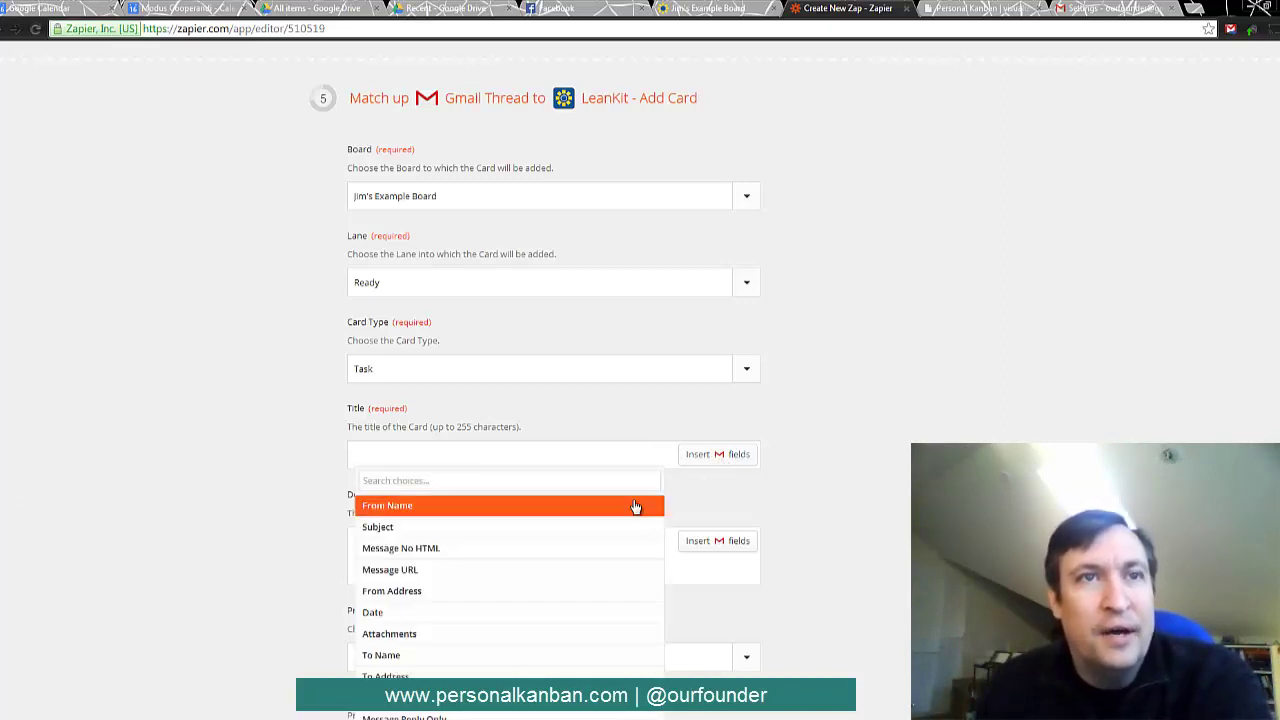
pyautogui.click(395, 530)
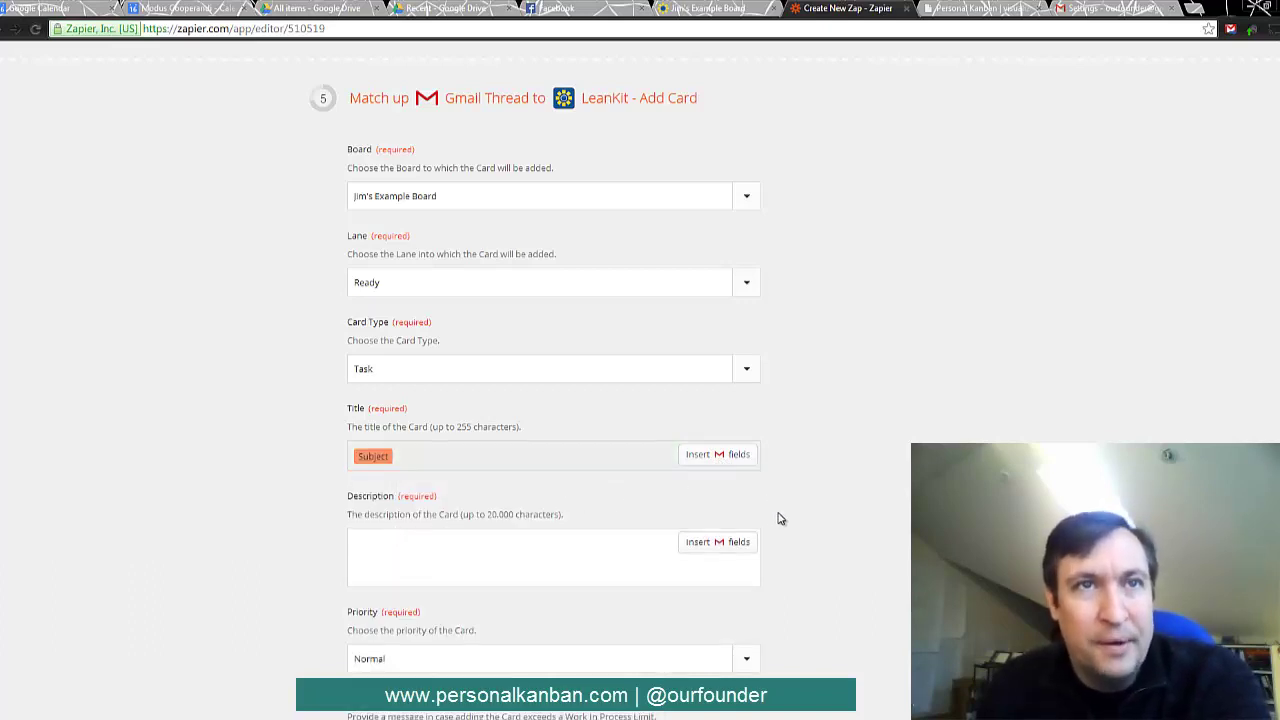
pyautogui.click(690, 546)
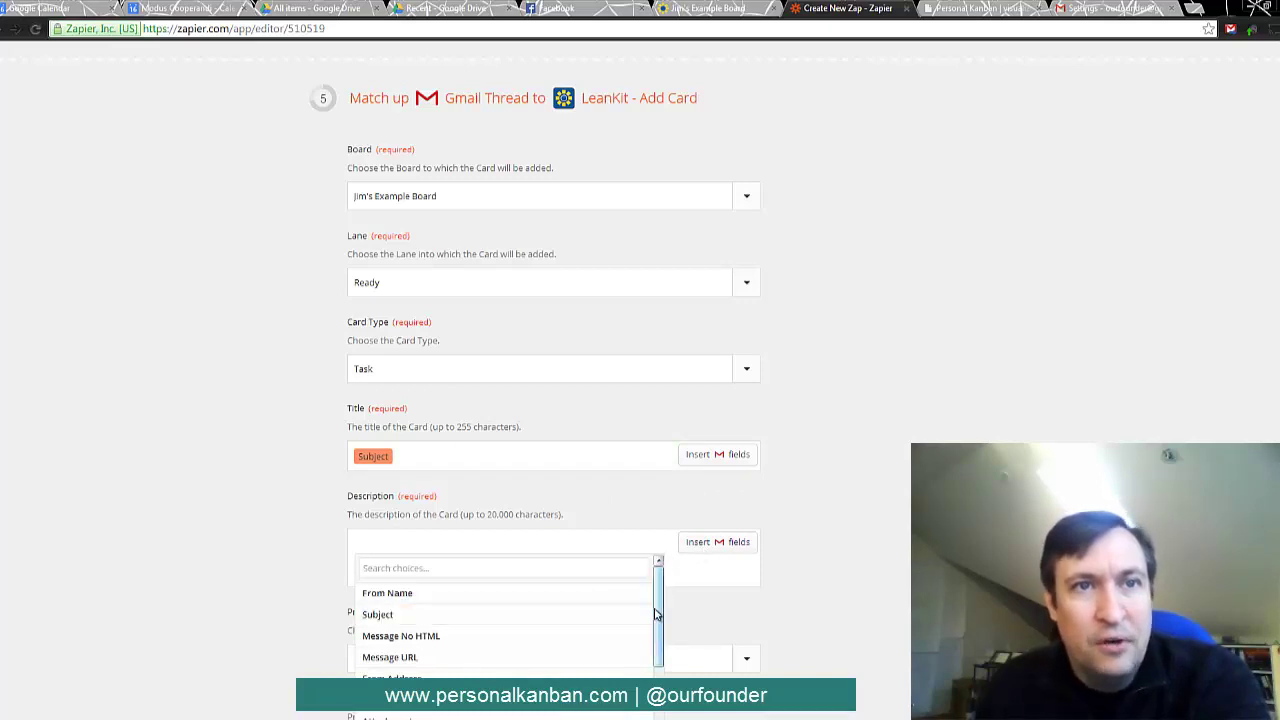
pyautogui.scroll(-2, 659, 608)
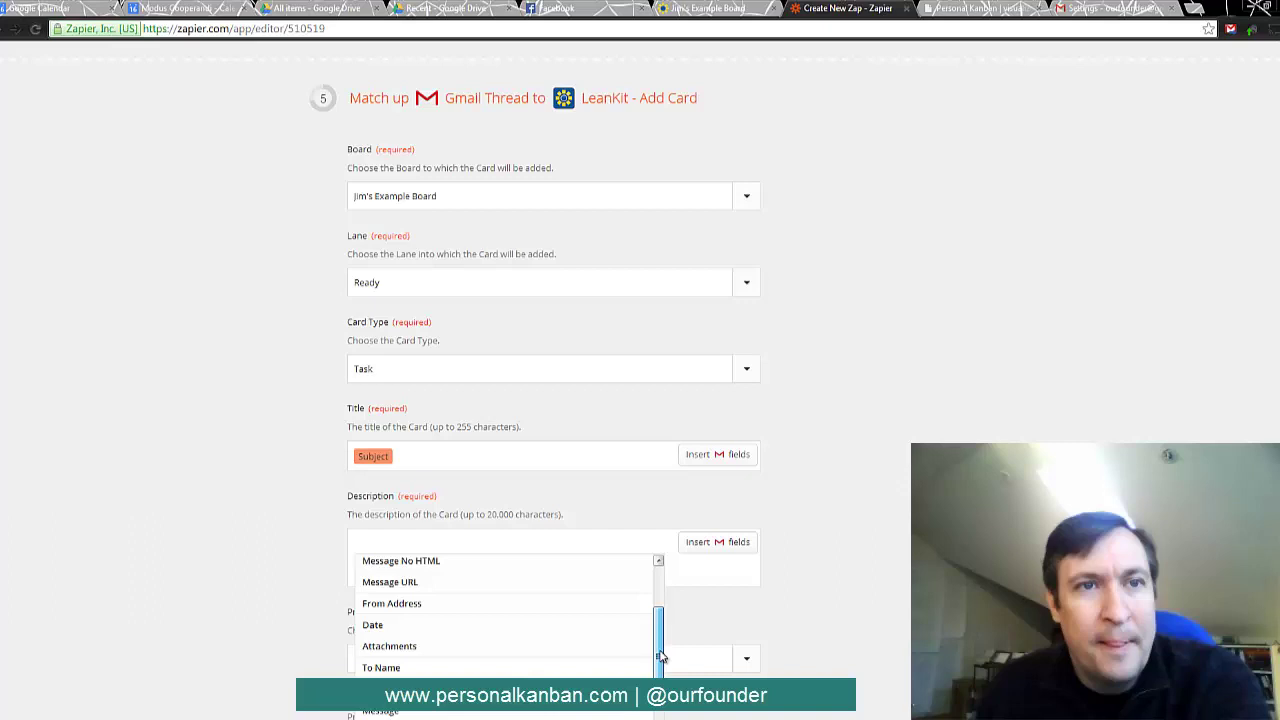
pyautogui.moveTo(660, 655); pyautogui.dragTo(660, 680)
pyautogui.click(487, 668)
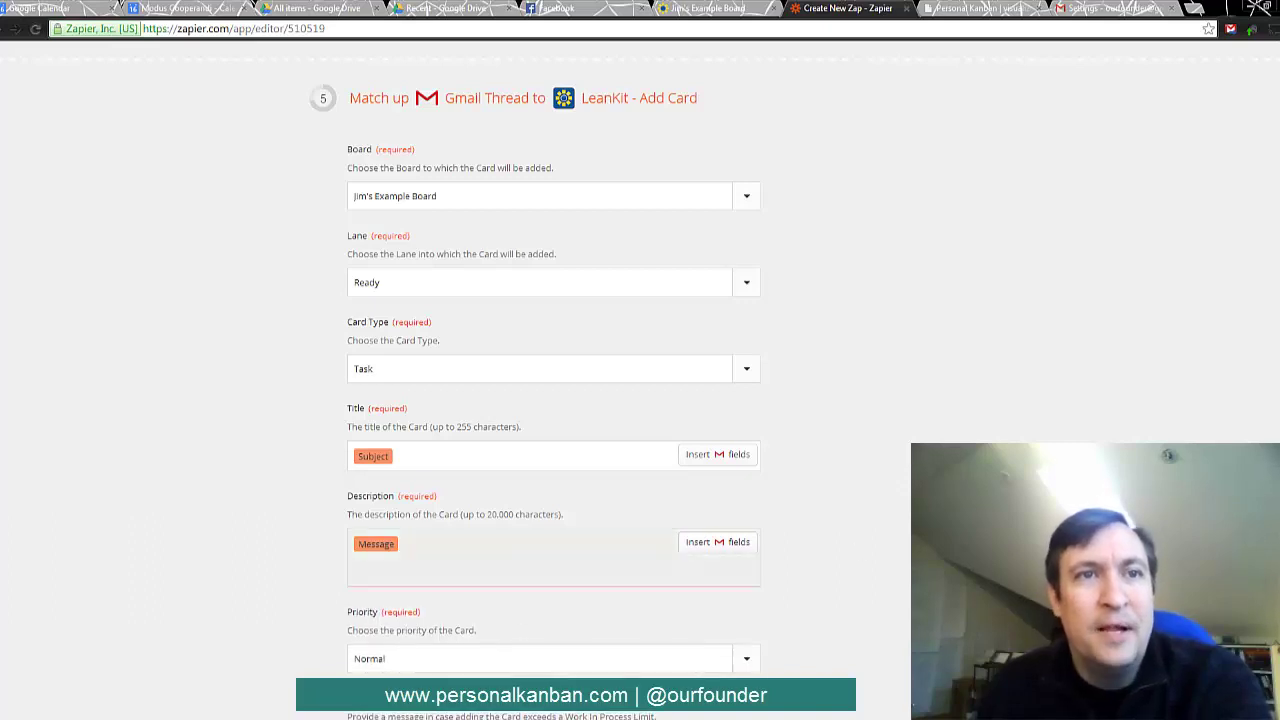
pyautogui.scroll(-3, 900, 548)
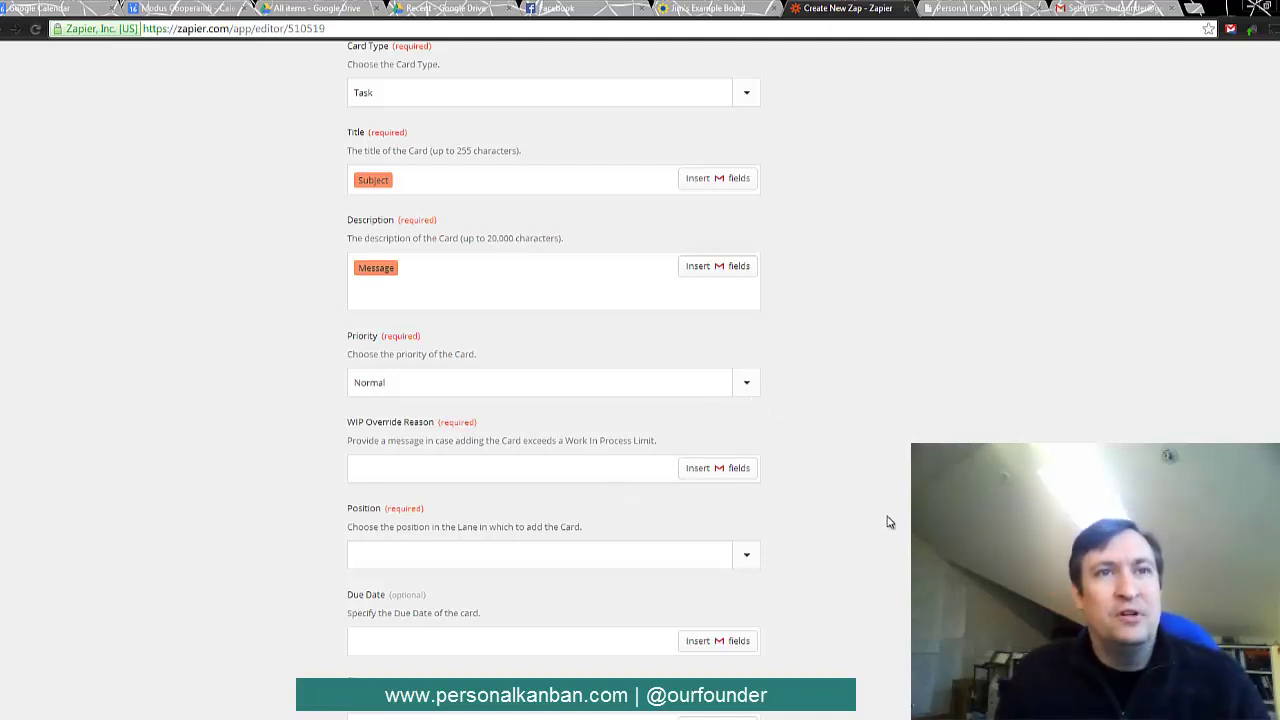
# - Set WIP Override Reason to 'Email says so' and Position to First Card, then continue
pyautogui.scroll(-4, 886, 526)
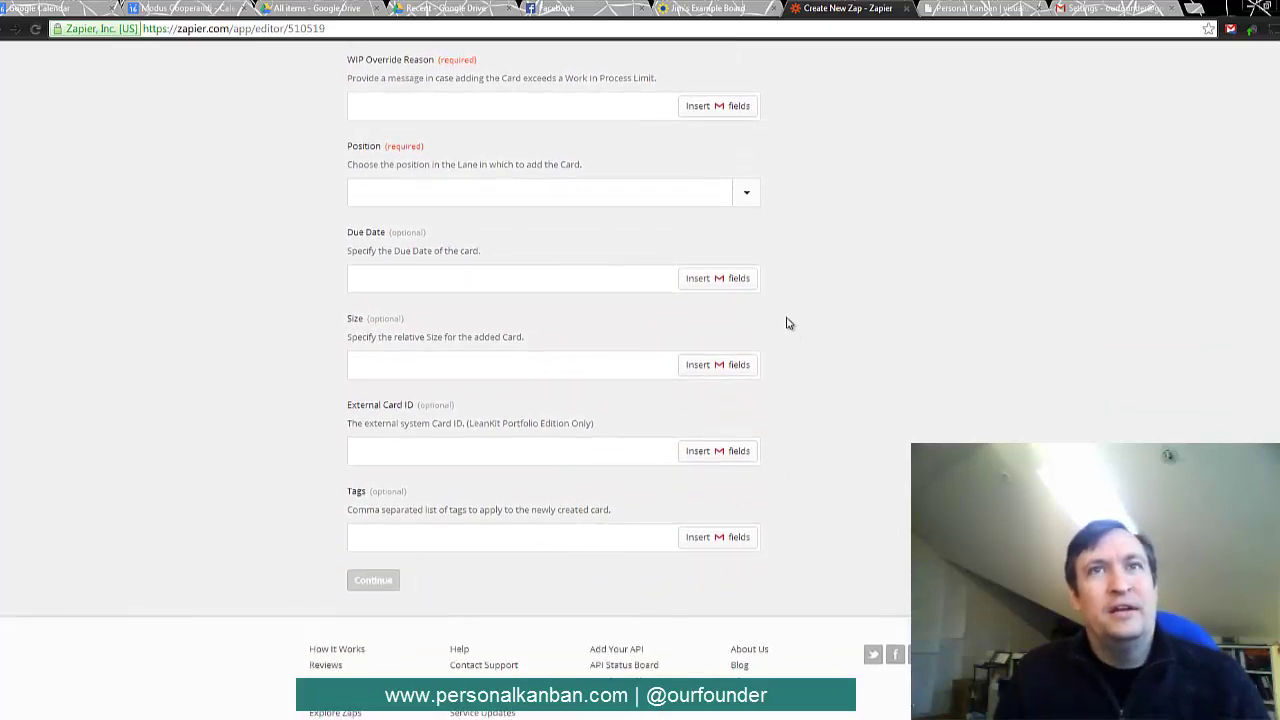
pyautogui.scroll(2, 789, 271)
pyautogui.scroll(1, 789, 271)
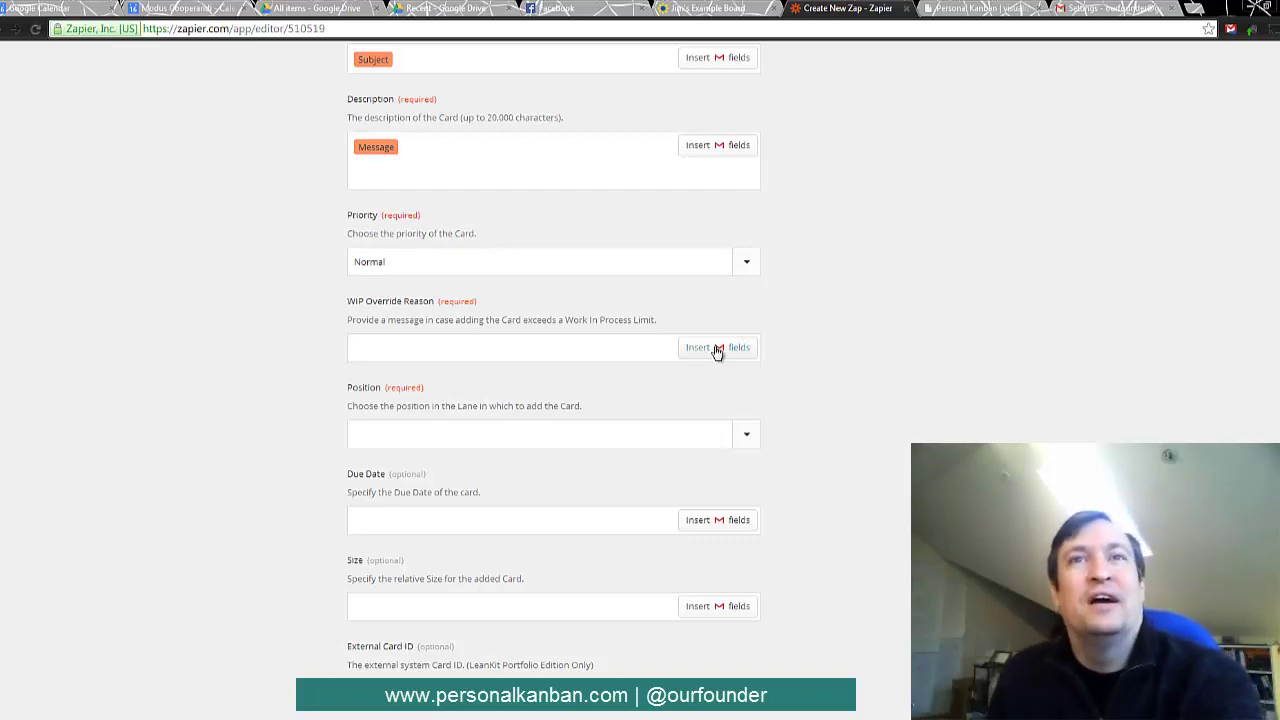
pyautogui.click(608, 348)
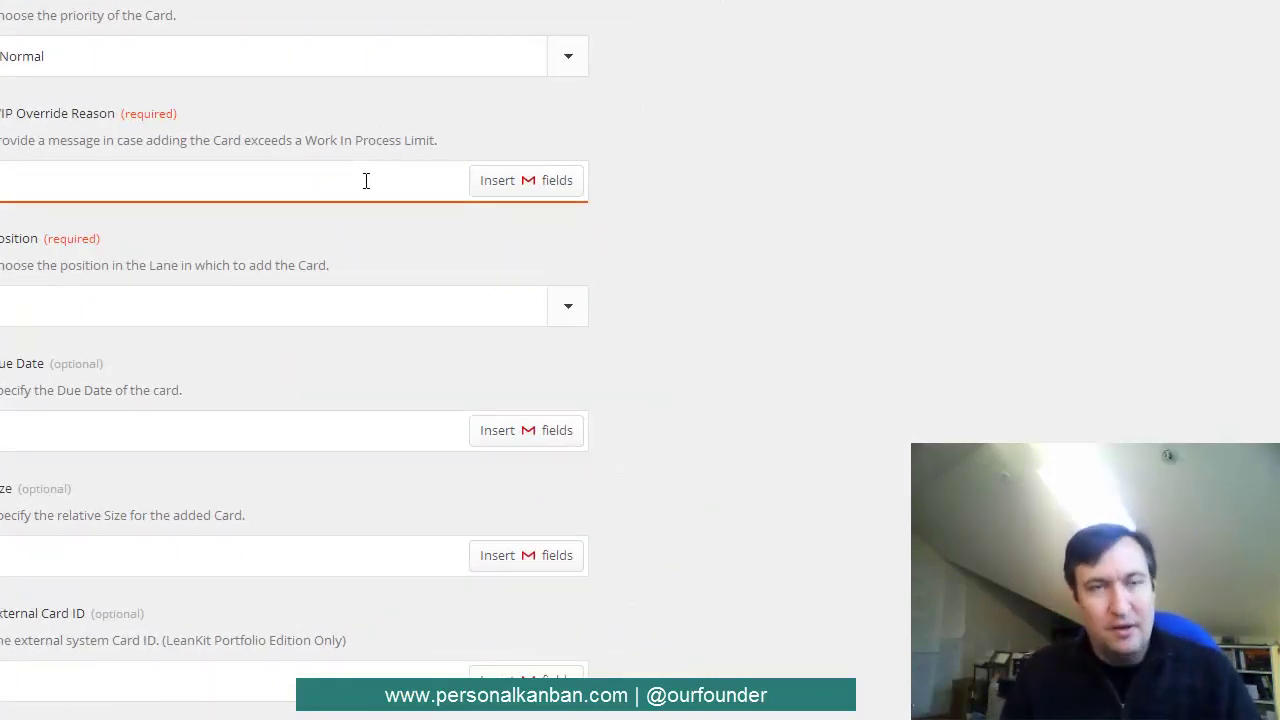
pyautogui.write('Email')
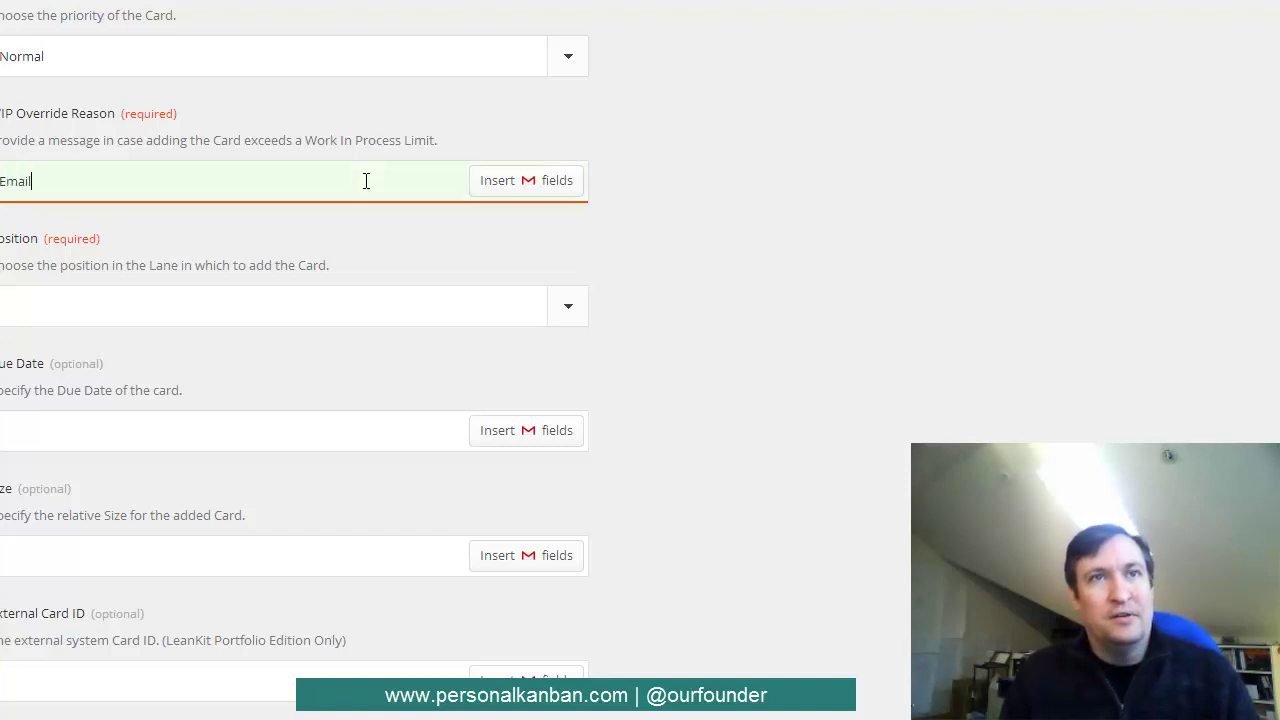
pyautogui.write(' says so')
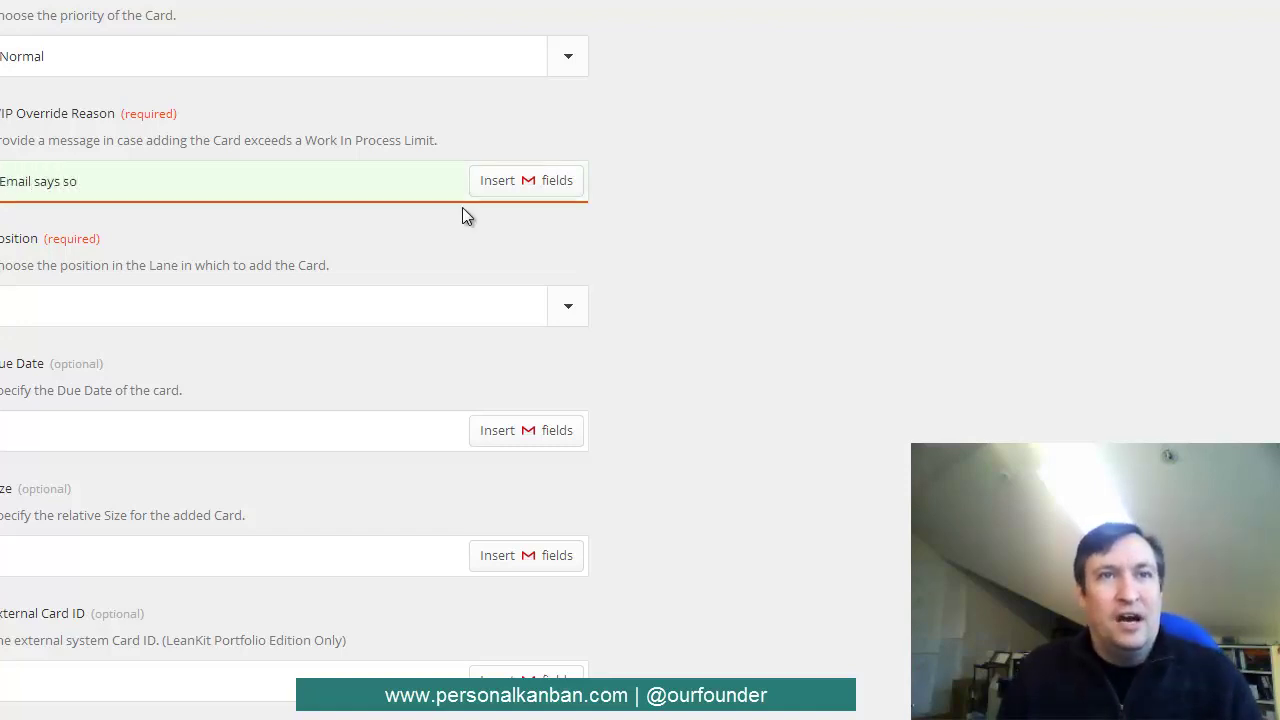
pyautogui.click(277, 311)
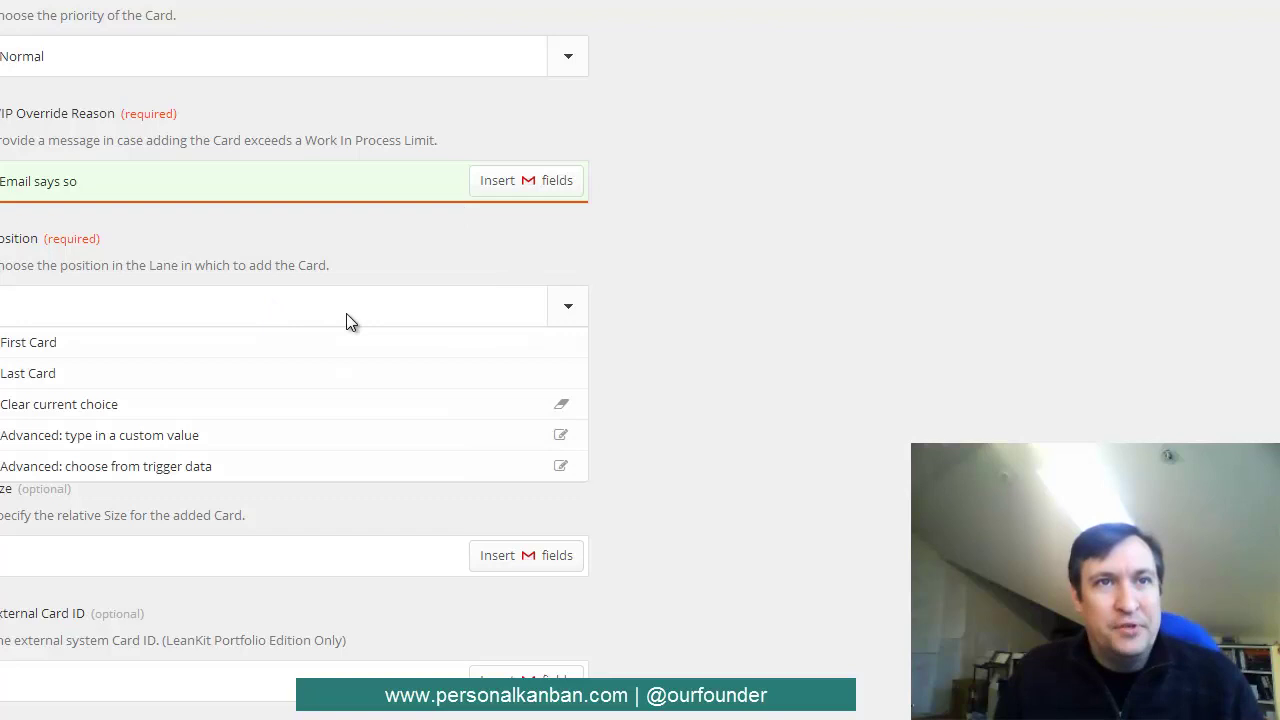
pyautogui.click(243, 349)
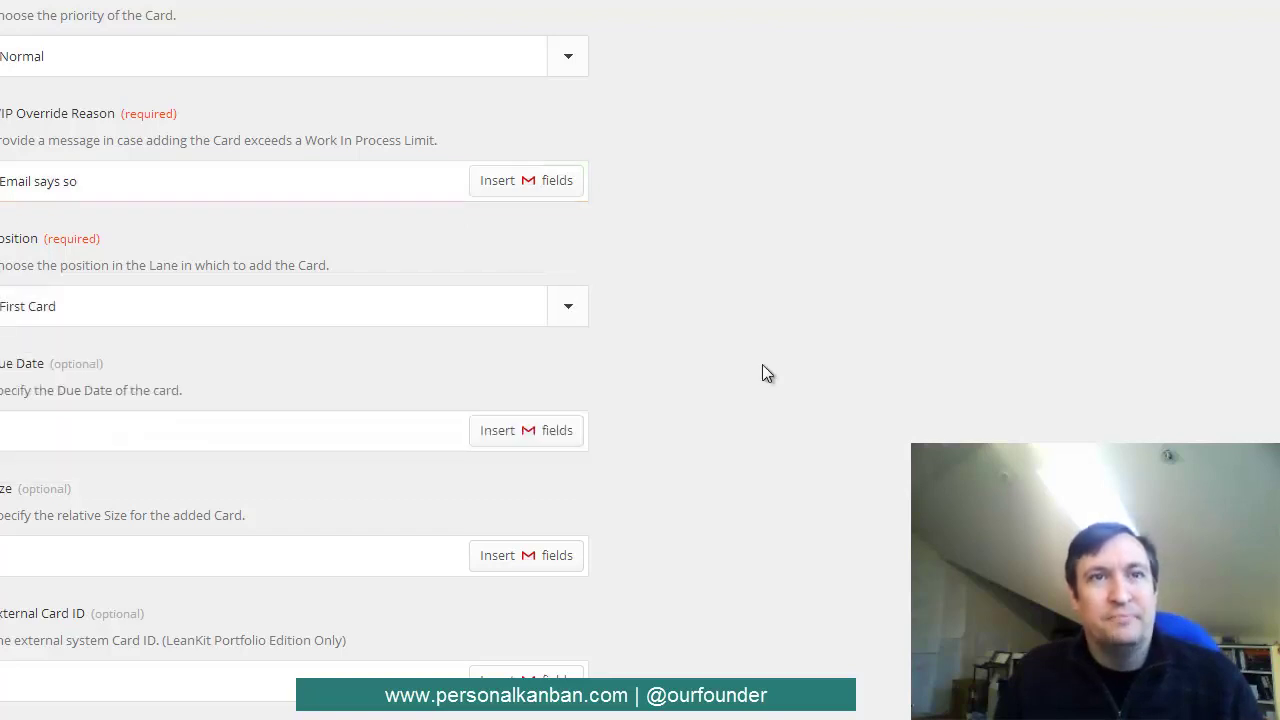
pyautogui.scroll(-5, 758, 370)
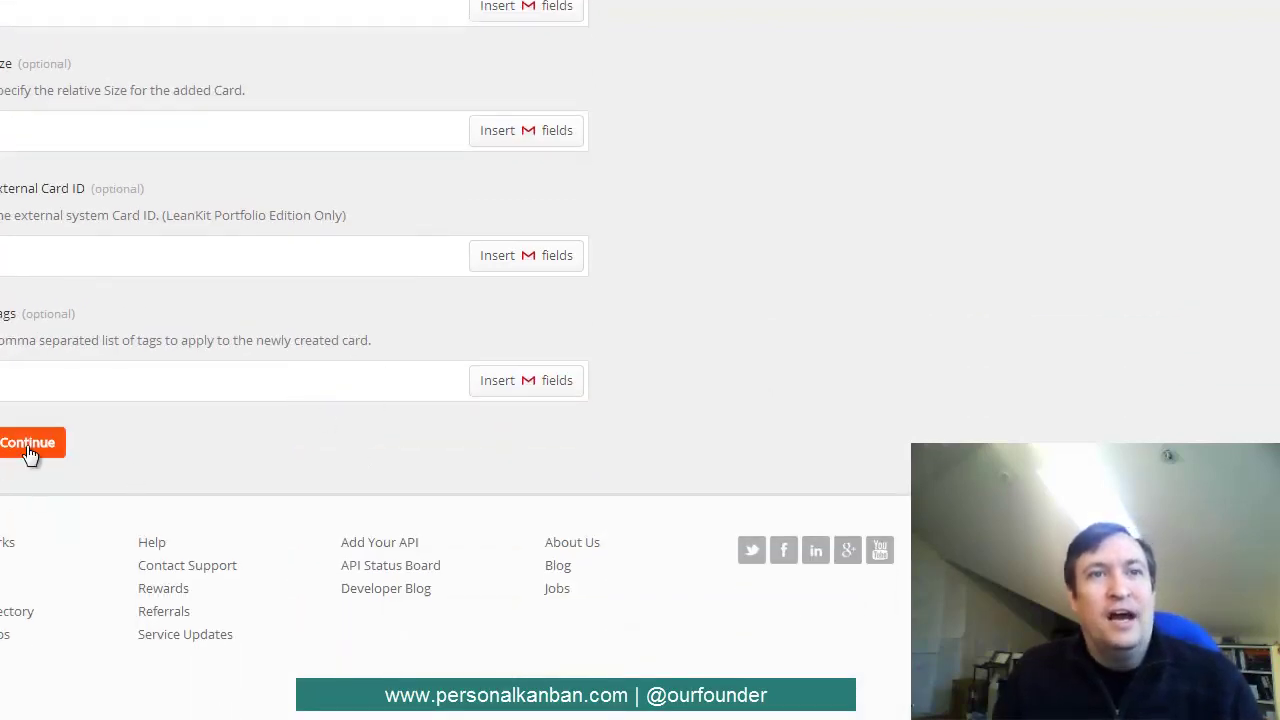
pyautogui.click(29, 451)
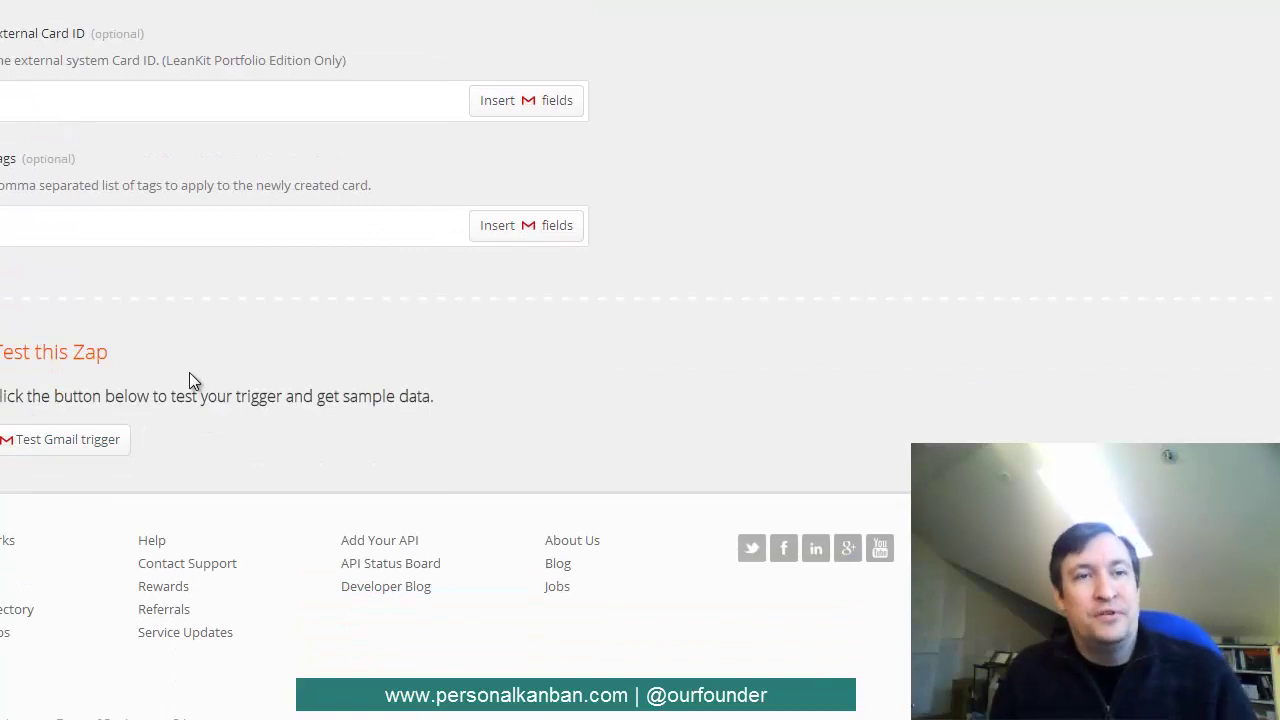
# - Test the Gmail trigger, which finds no samples, then go to the Gmail inbox
pyautogui.click(81, 451)
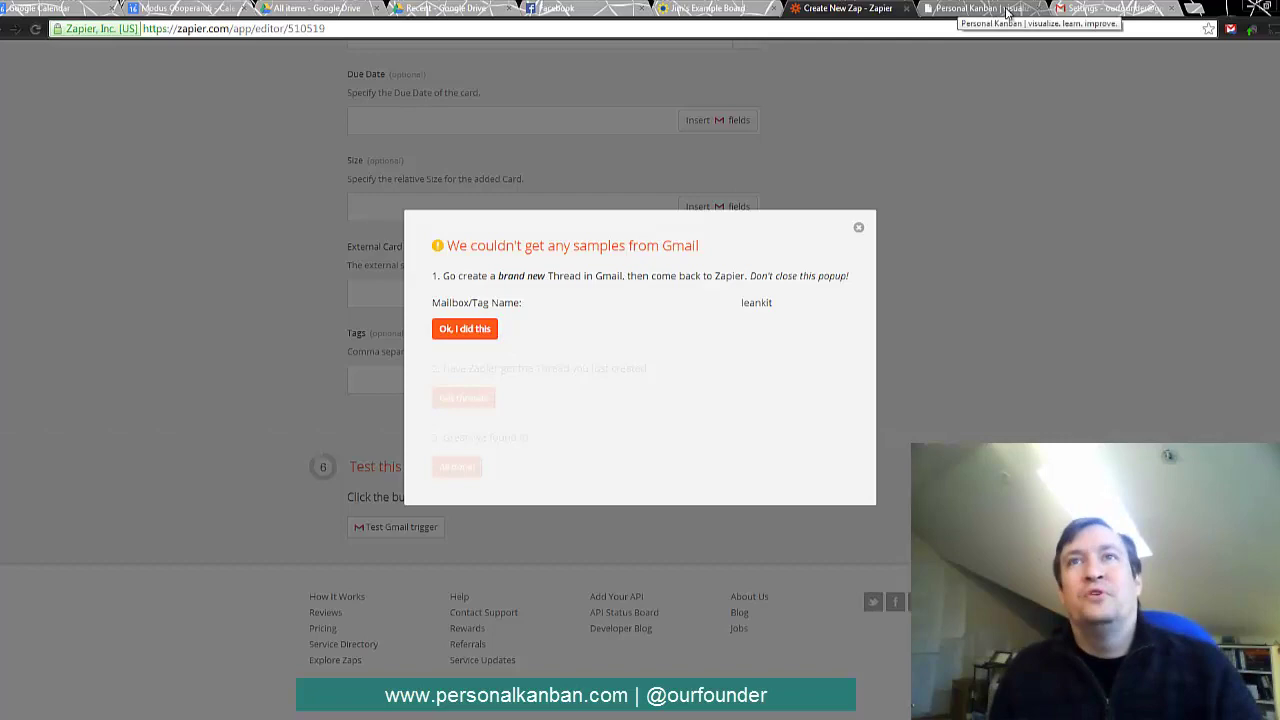
pyautogui.click(1110, 8)
# - Apply the 'leankit' label to the Gmail thread 'So I've made an observation about Certification'
pyautogui.click(32, 170)
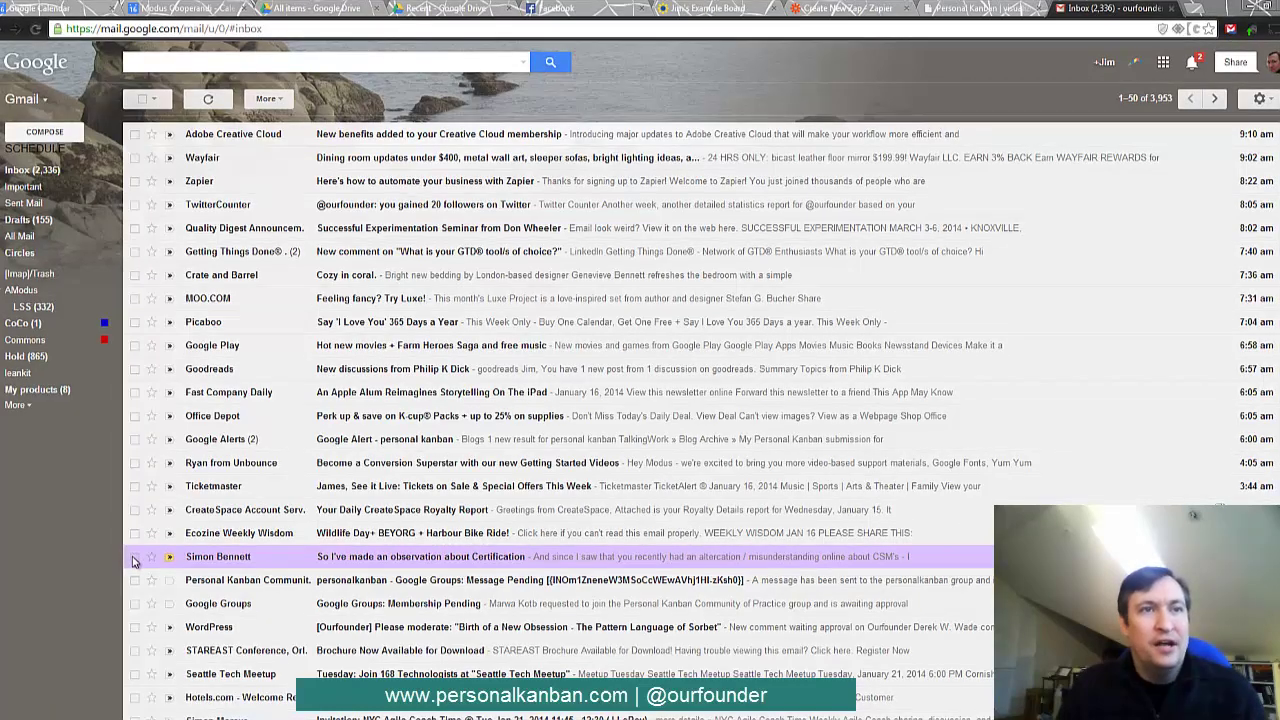
pyautogui.click(135, 557)
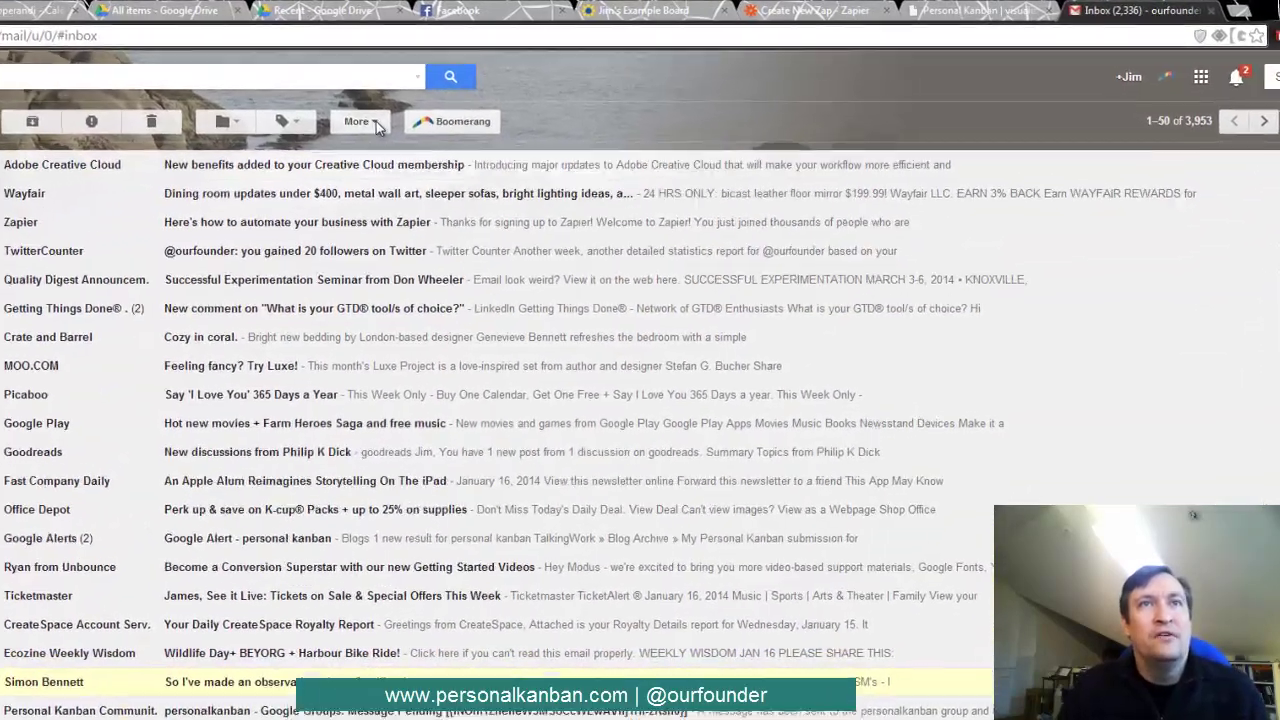
pyautogui.click(488, 98)
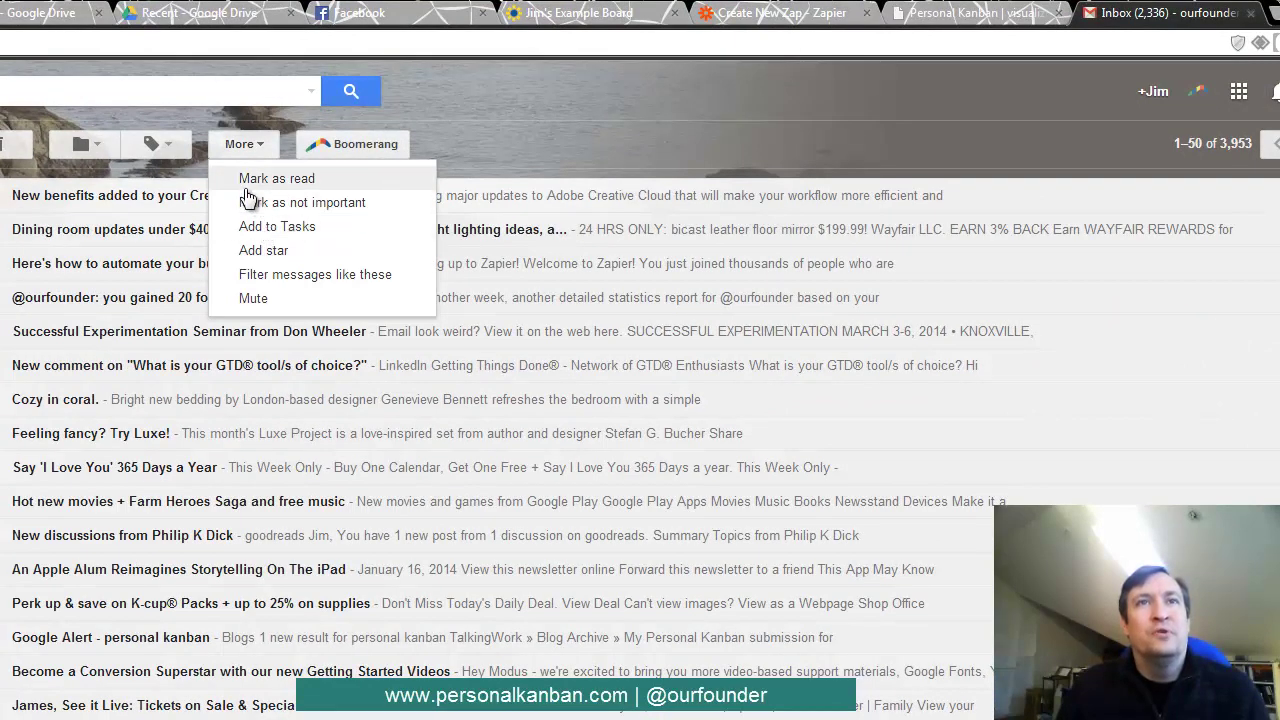
pyautogui.click(155, 140)
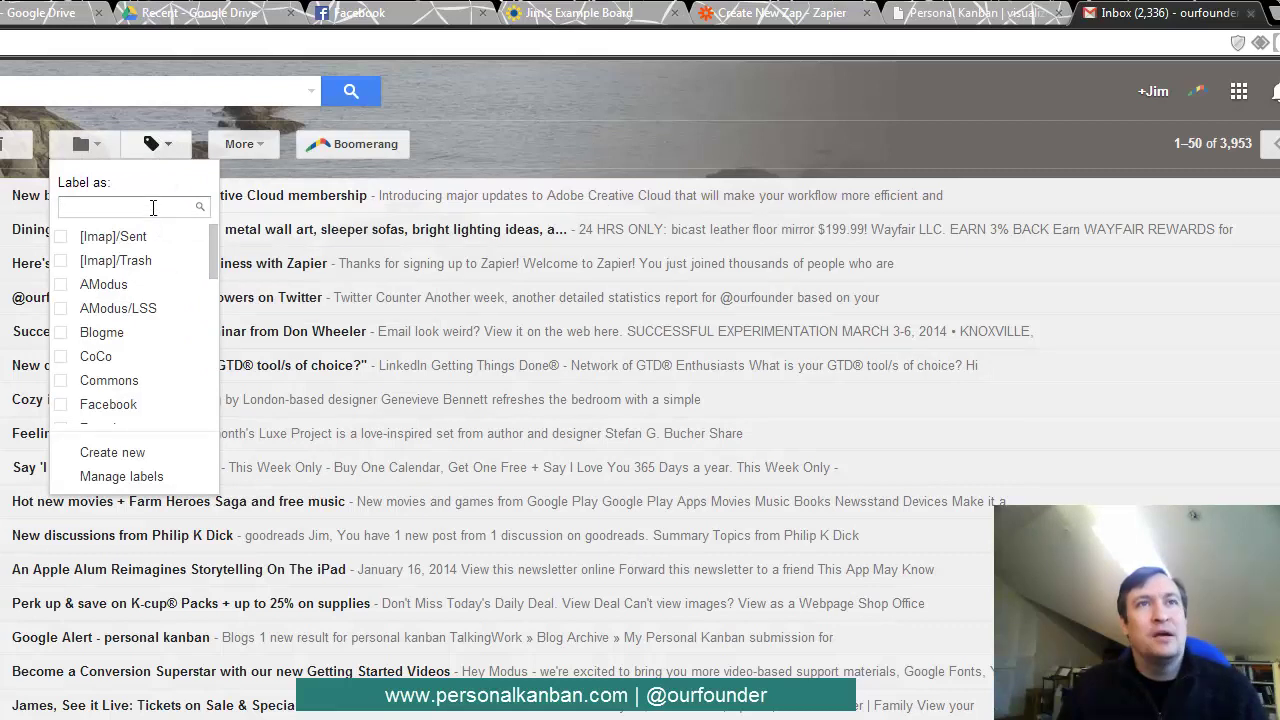
pyautogui.write('lean')
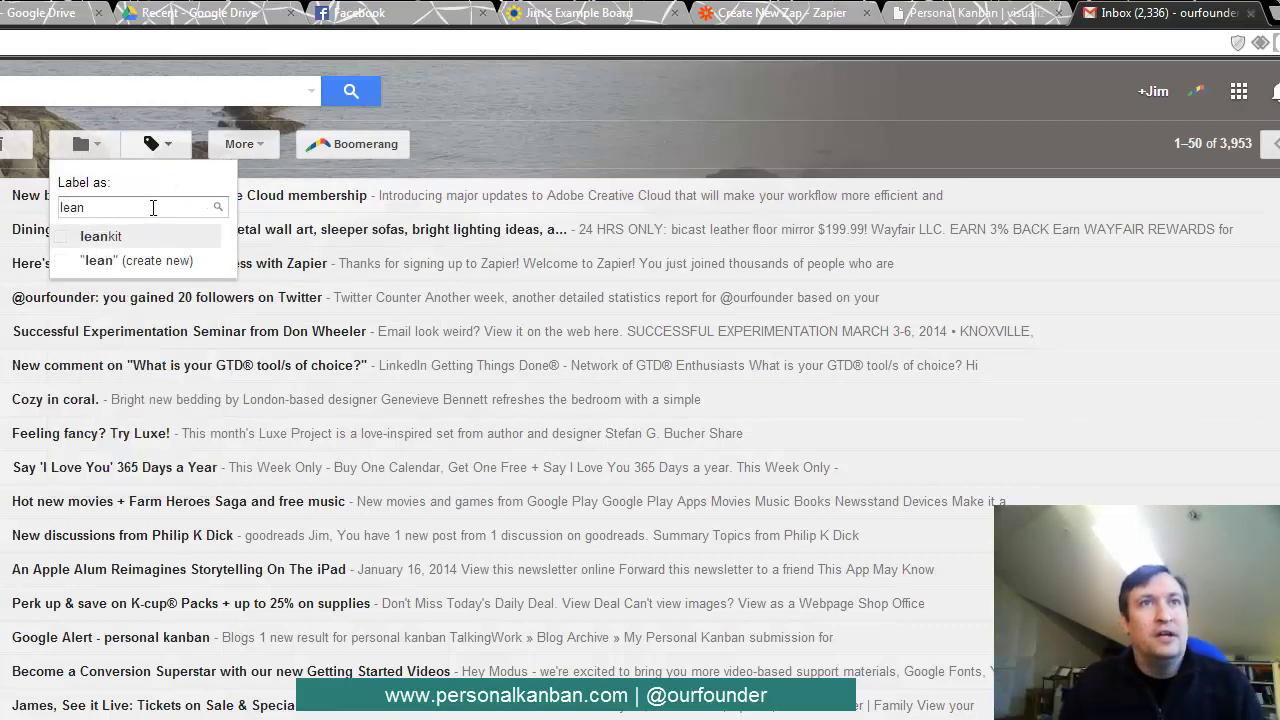
pyautogui.click(63, 237)
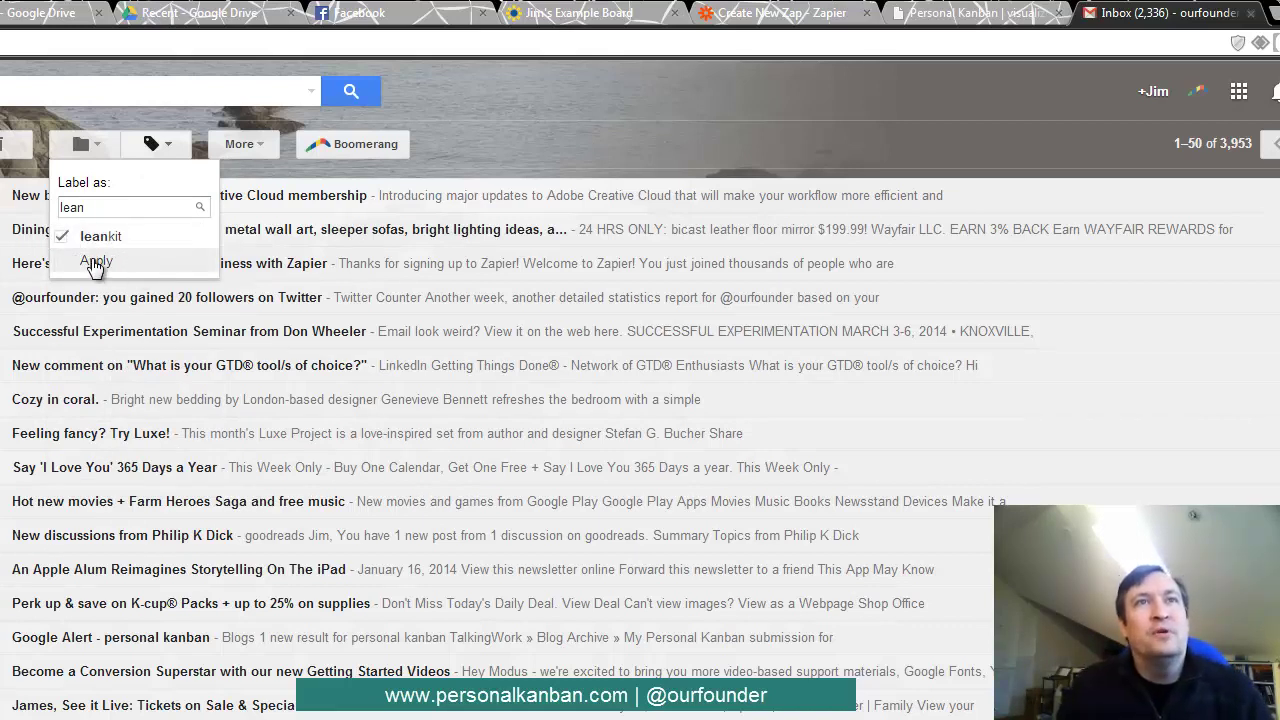
pyautogui.click(95, 262)
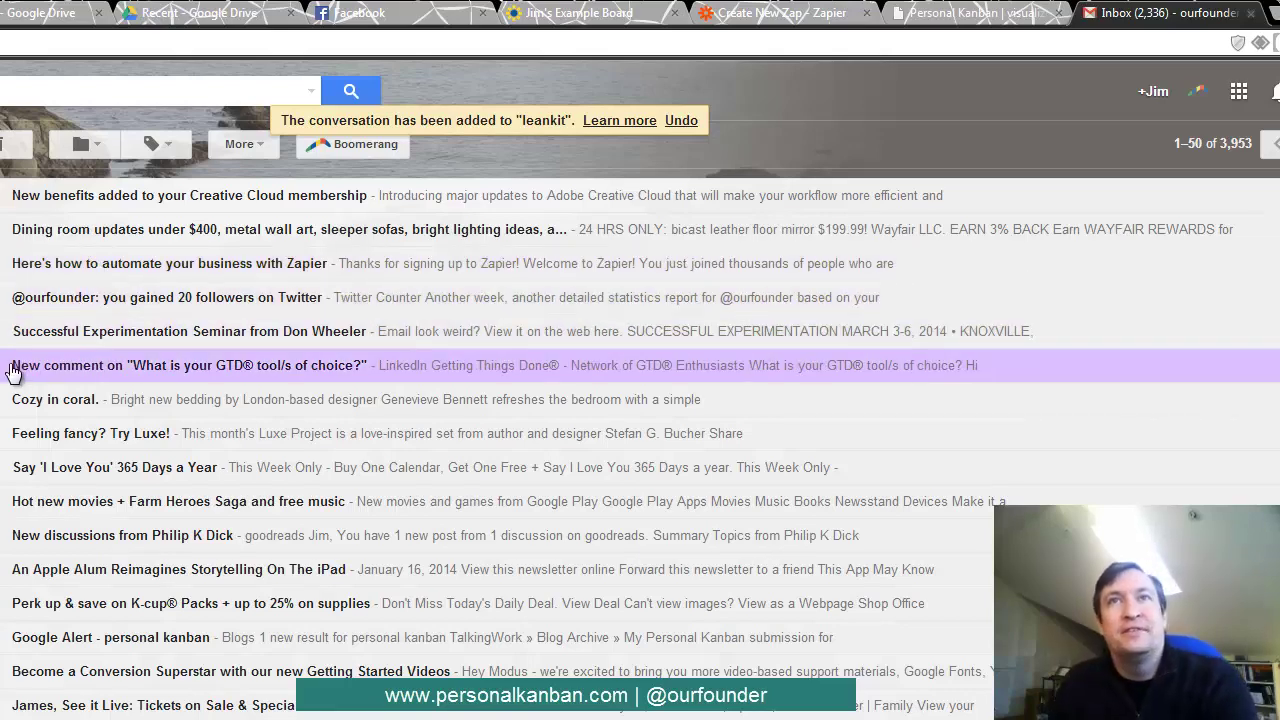
# - Back in the Zapier editor, fetch the newly labelled Gmail thread as a sample
pyautogui.click(758, 16)
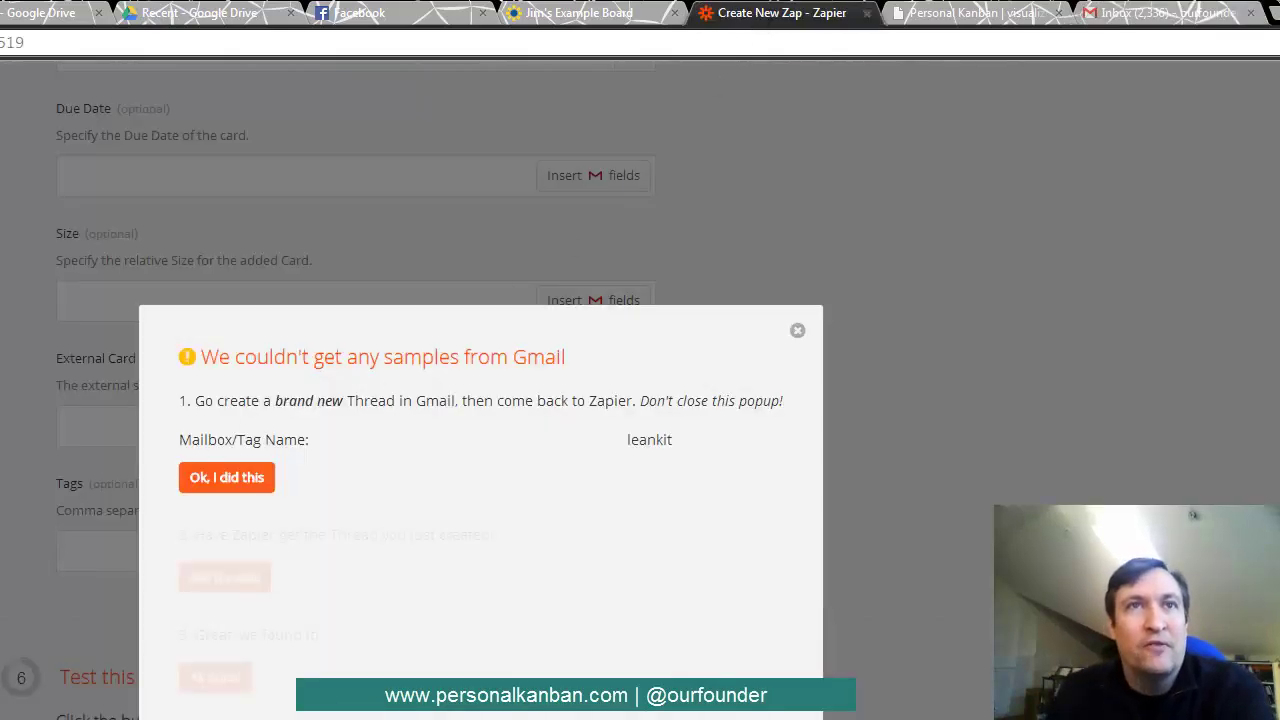
pyautogui.click(229, 480)
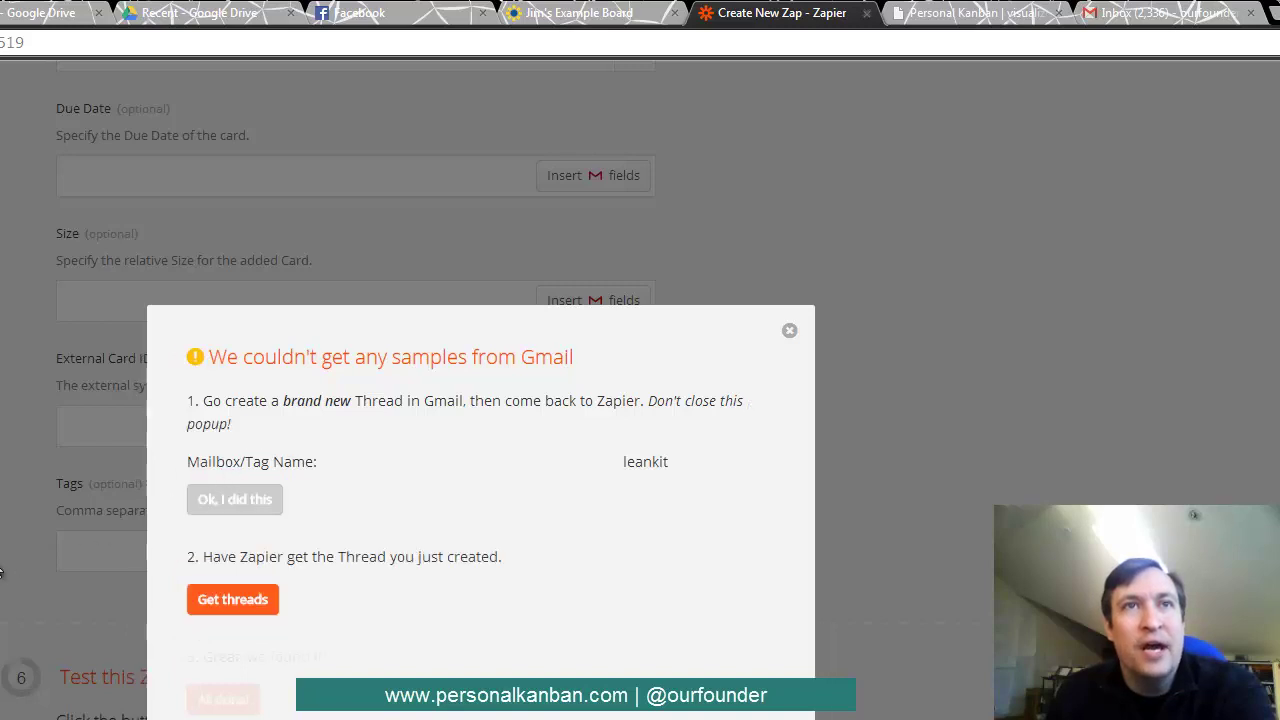
pyautogui.click(238, 606)
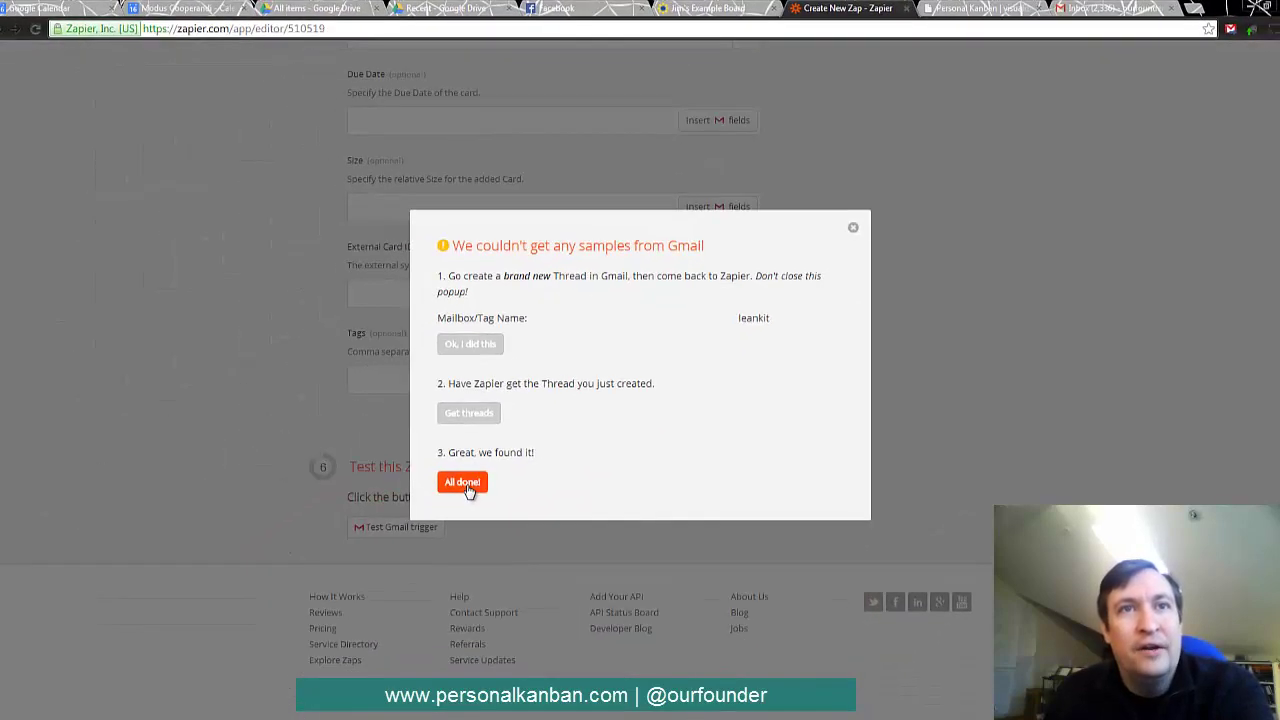
pyautogui.click(464, 484)
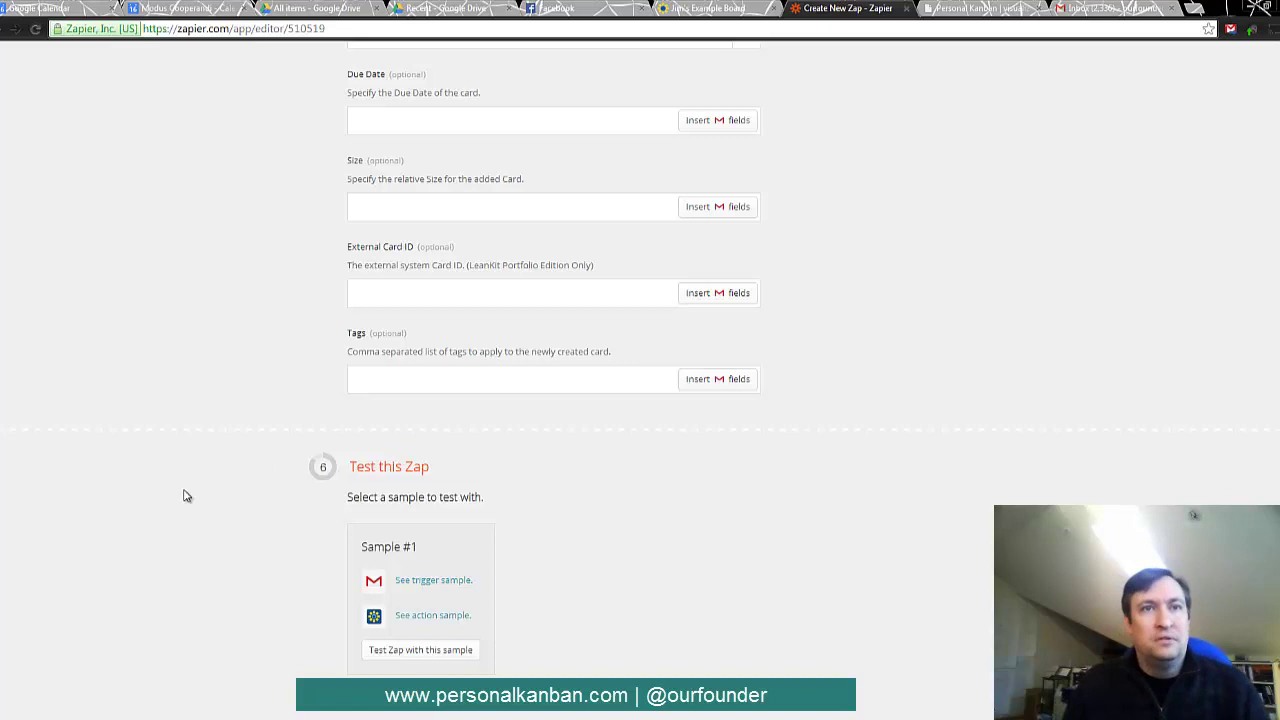
# - Review the Gmail trigger and LeanKit card samples, then test the zap with Sample #1
pyautogui.scroll(-1, 208, 540)
pyautogui.scroll(-2, 208, 540)
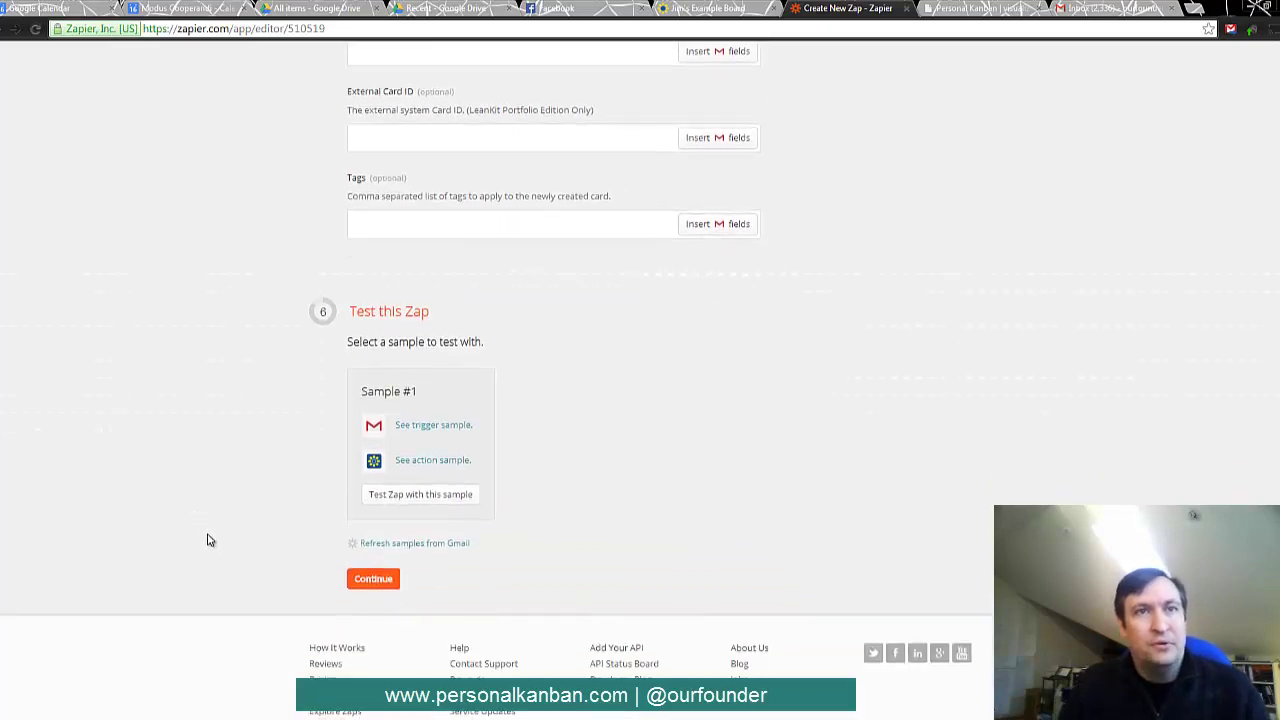
pyautogui.click(449, 426)
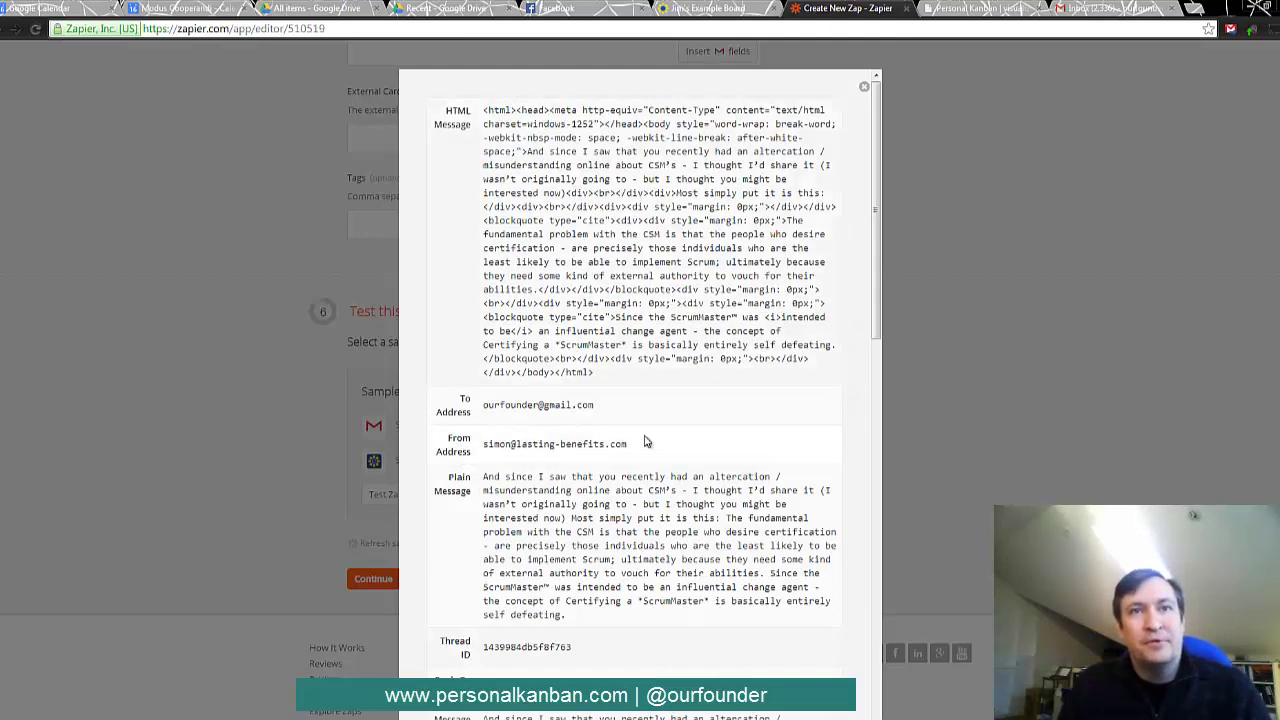
pyautogui.click(865, 86)
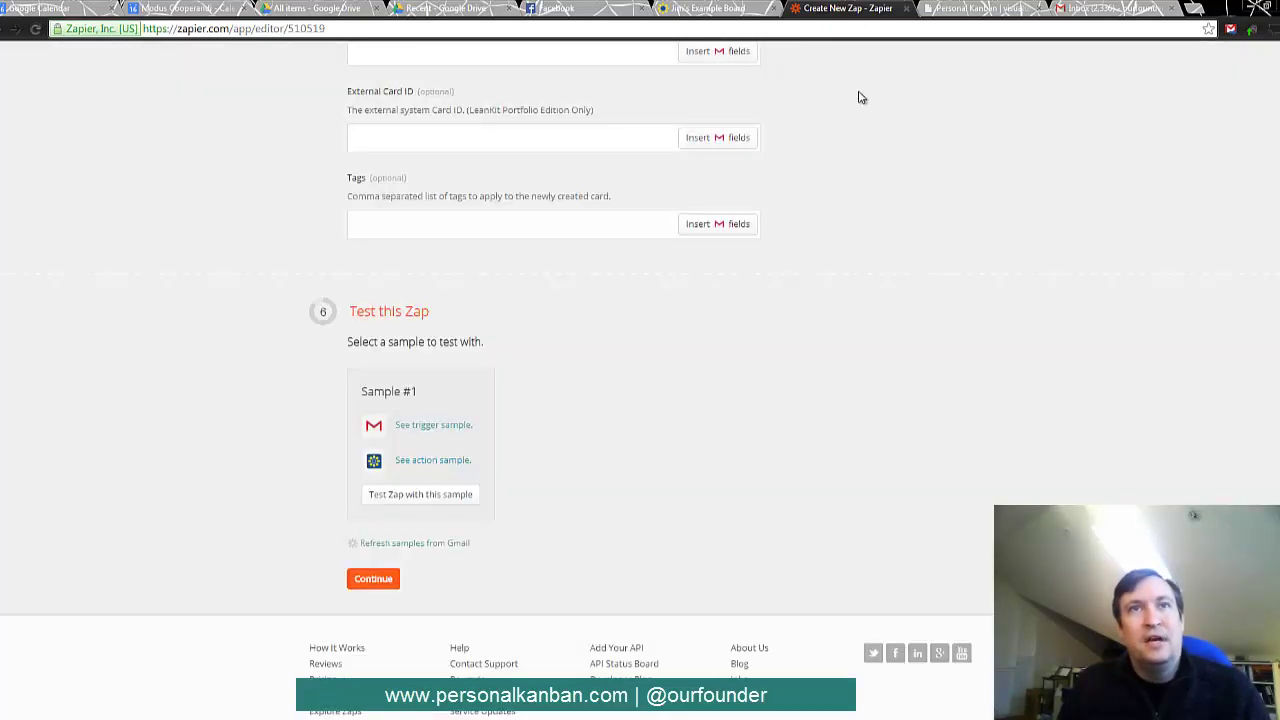
pyautogui.click(446, 462)
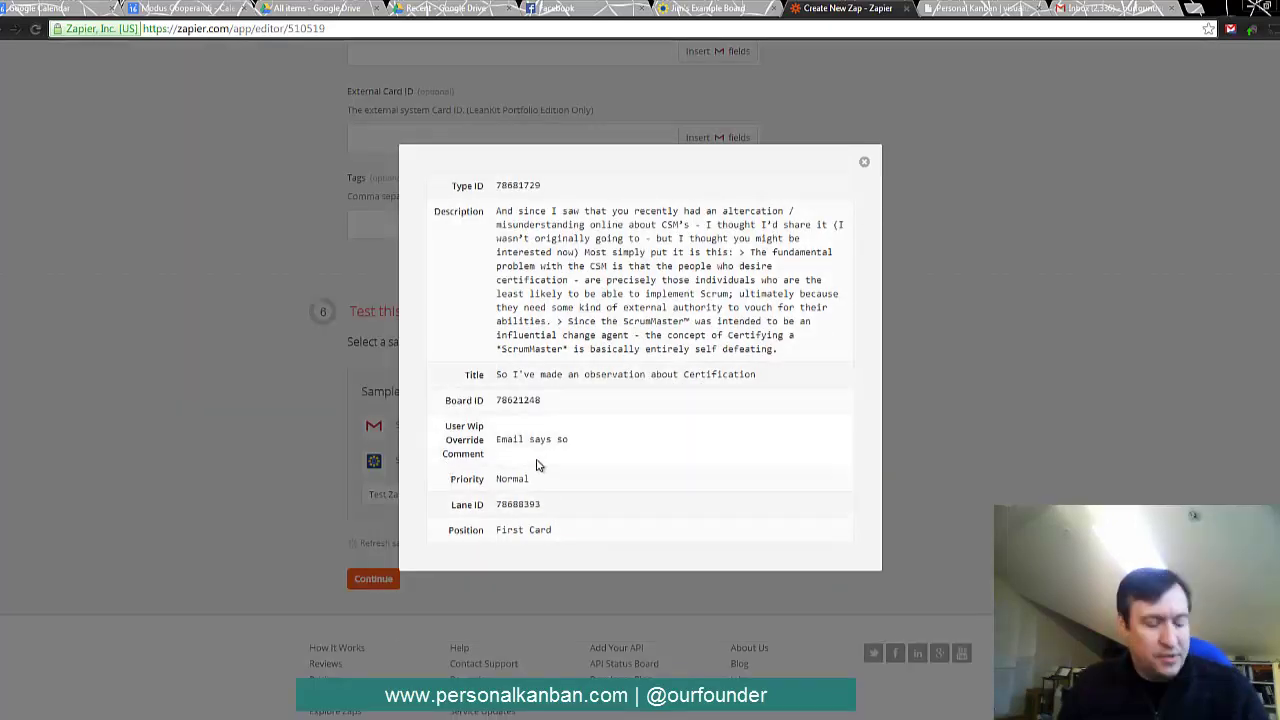
pyautogui.click(865, 165)
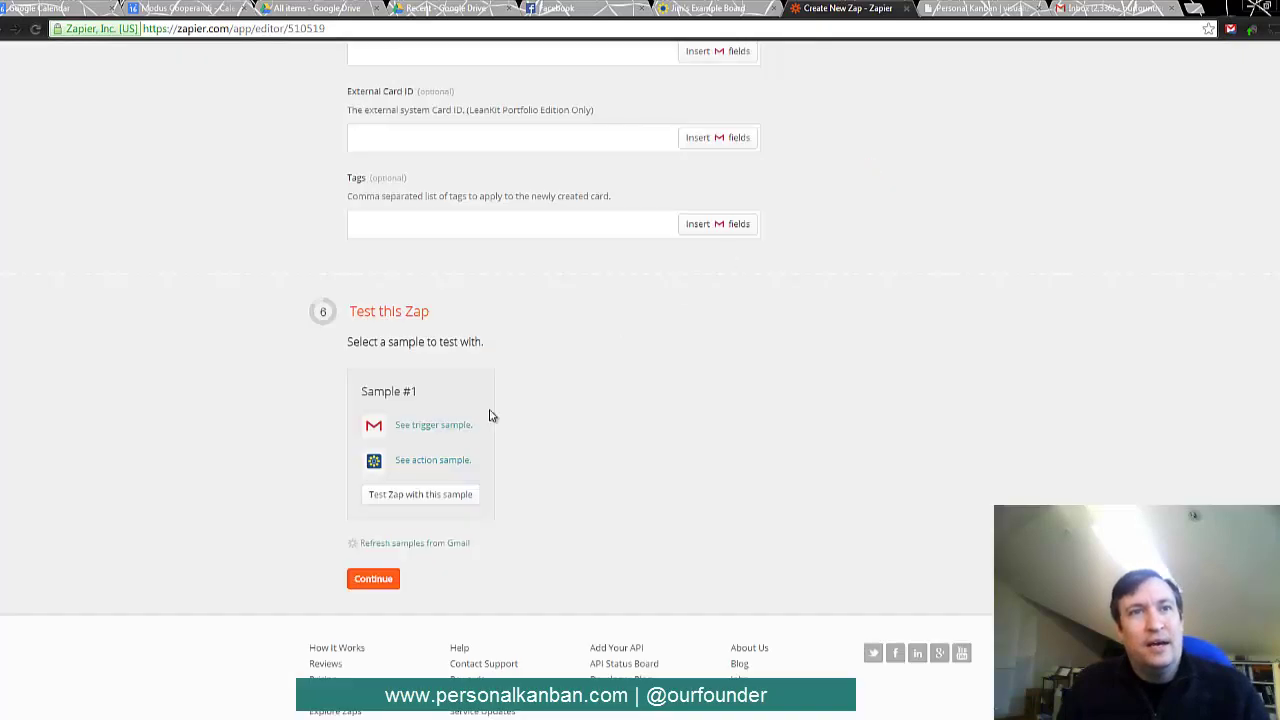
pyautogui.click(438, 500)
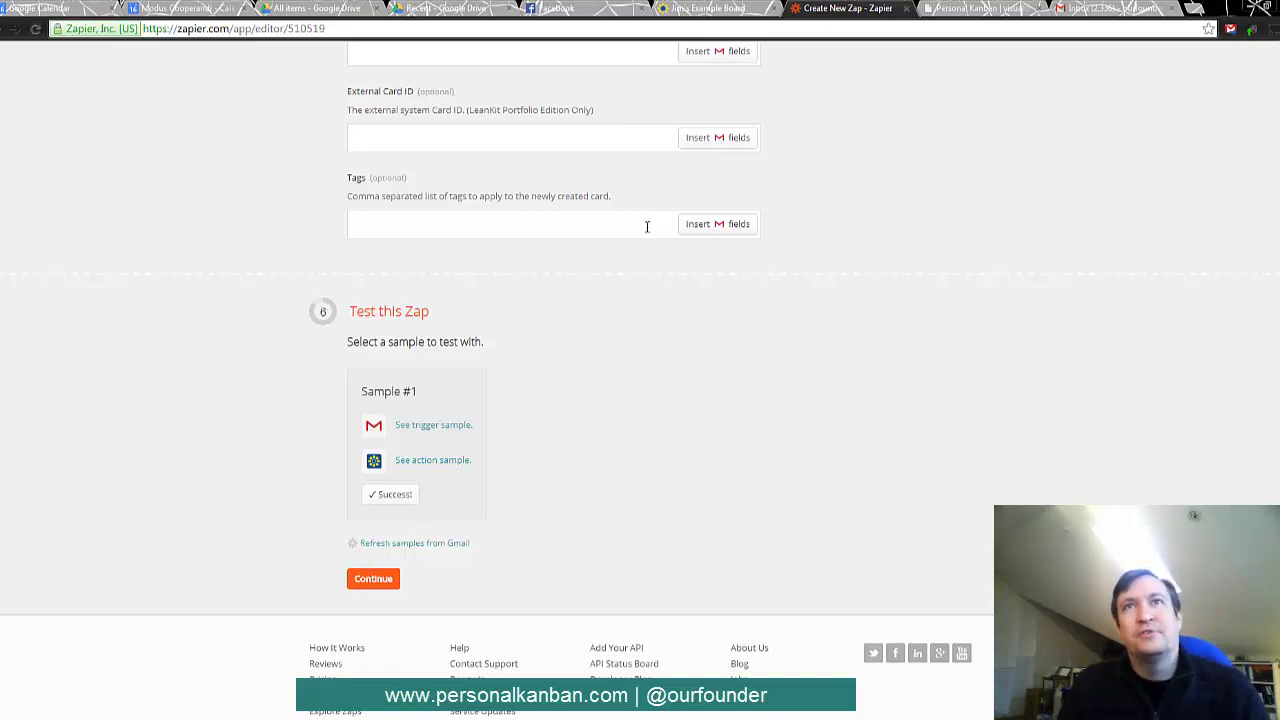
# - Reload the LeanKit example board to show the new Certification card in the Ready lane
pyautogui.click(708, 8)
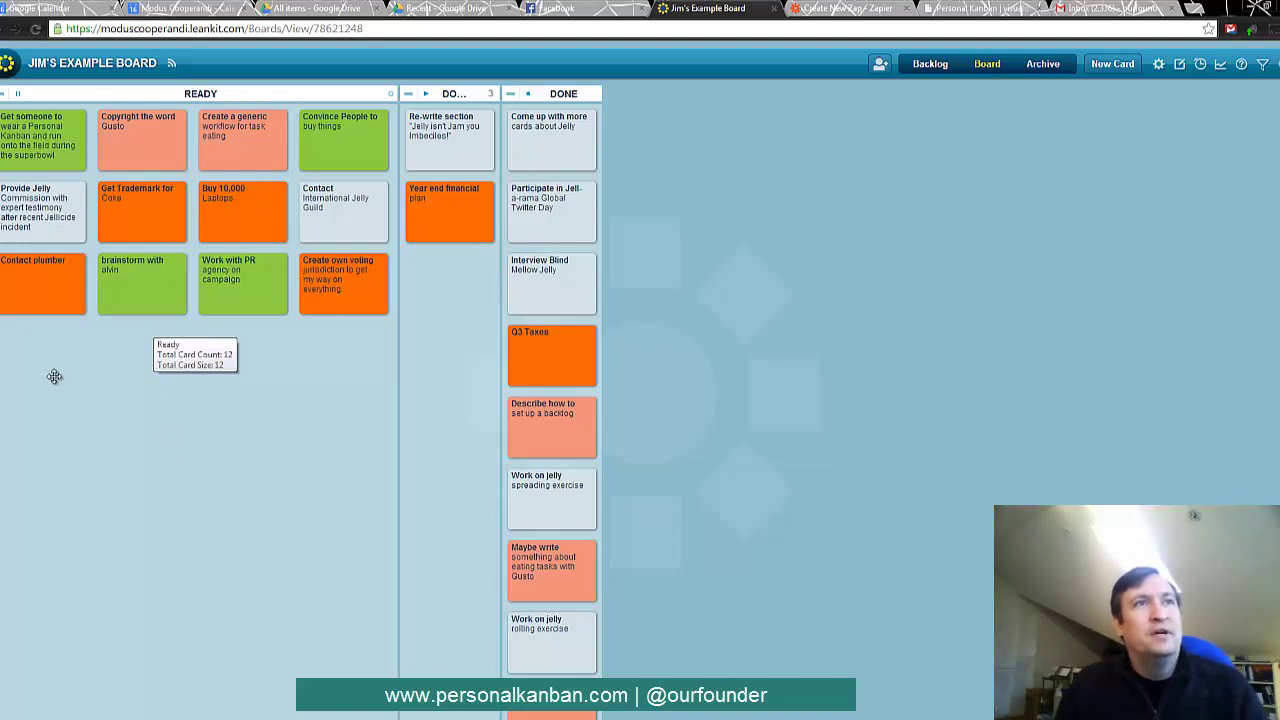
pyautogui.click(7, 63)
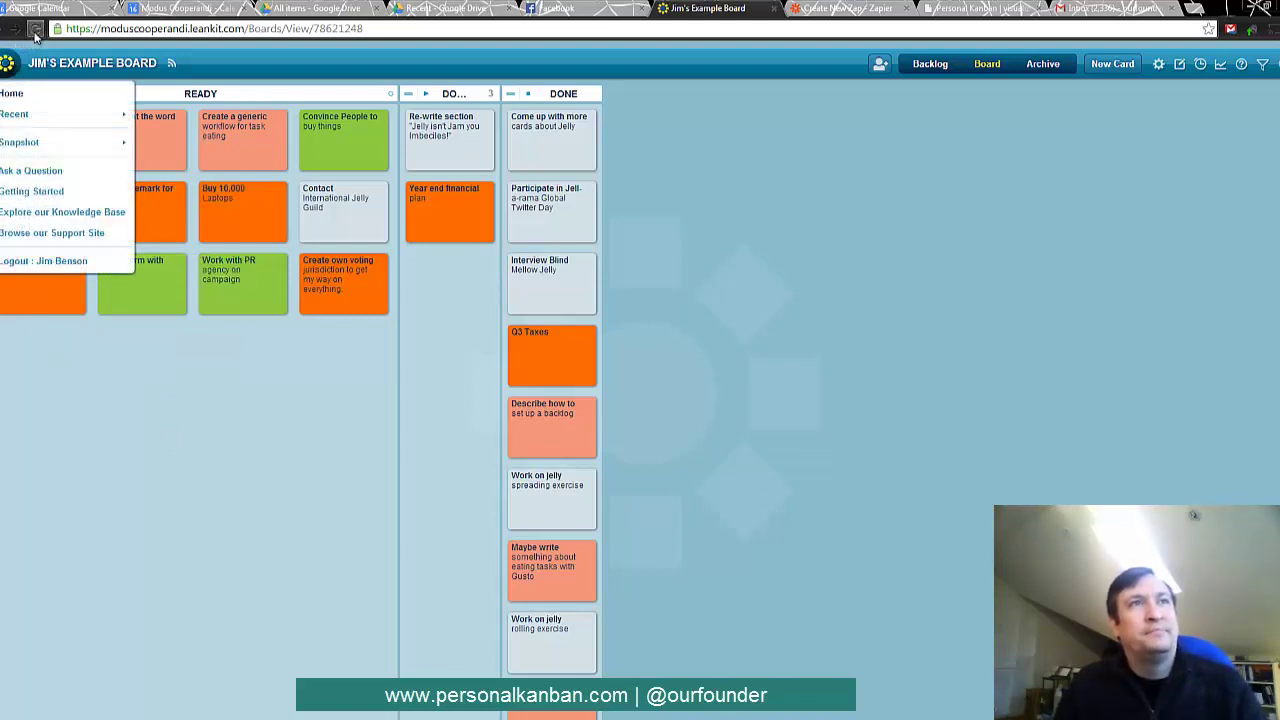
pyautogui.click(83, 176)
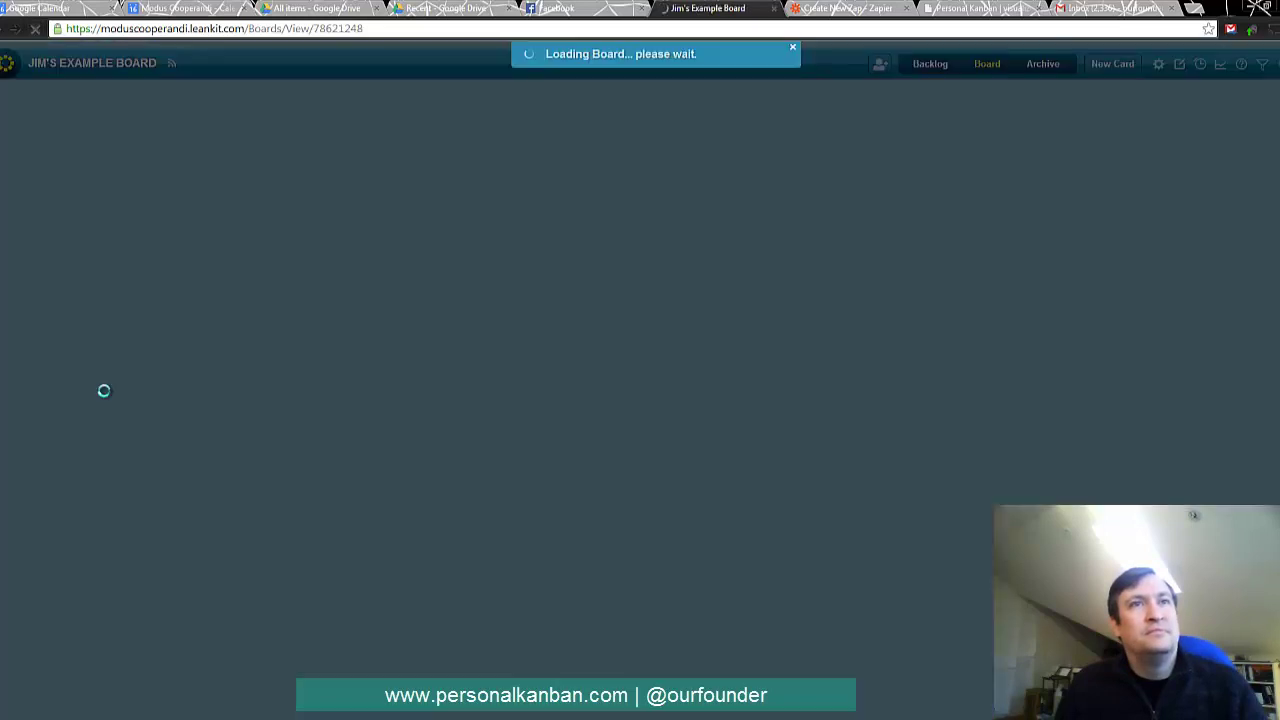